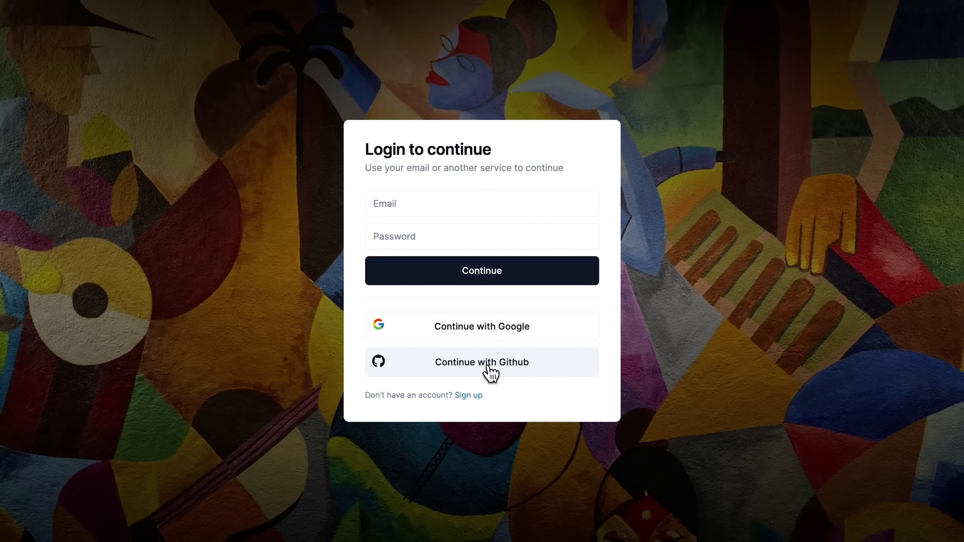
Step: Sign in with GitHub and replace the blank project with the Flash Sale poster template
left_click(489, 372)
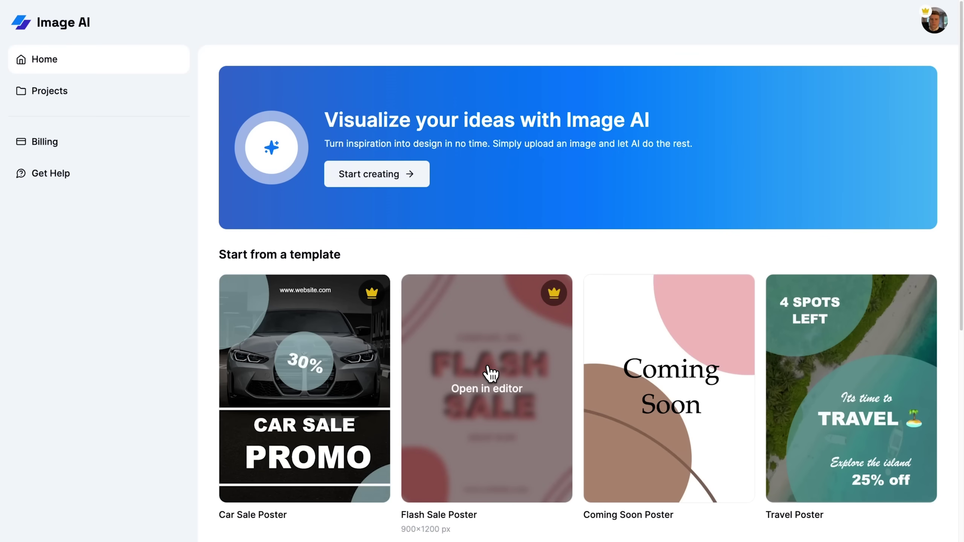
scroll(491, 372, "down", 3)
scroll(490, 372, "down", 2)
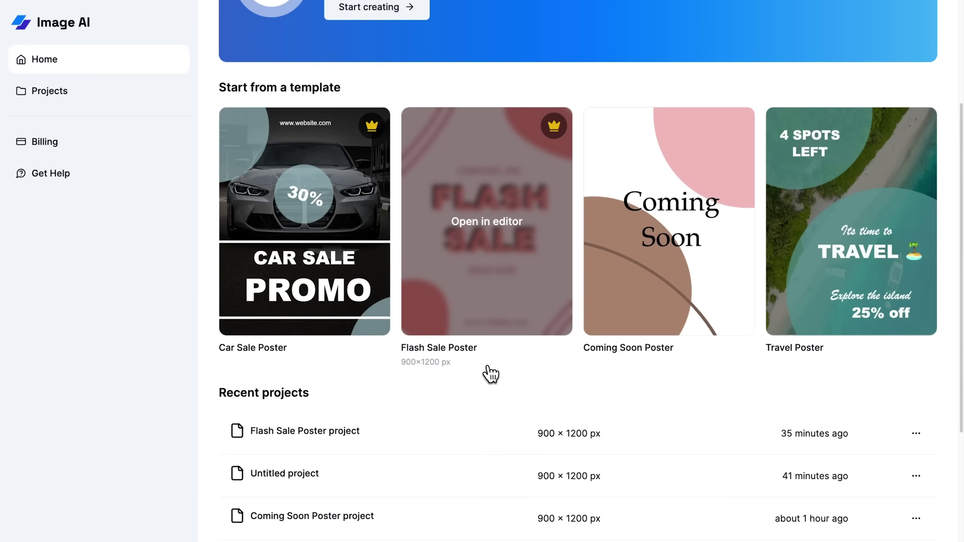
scroll(392, 374, "up", 5)
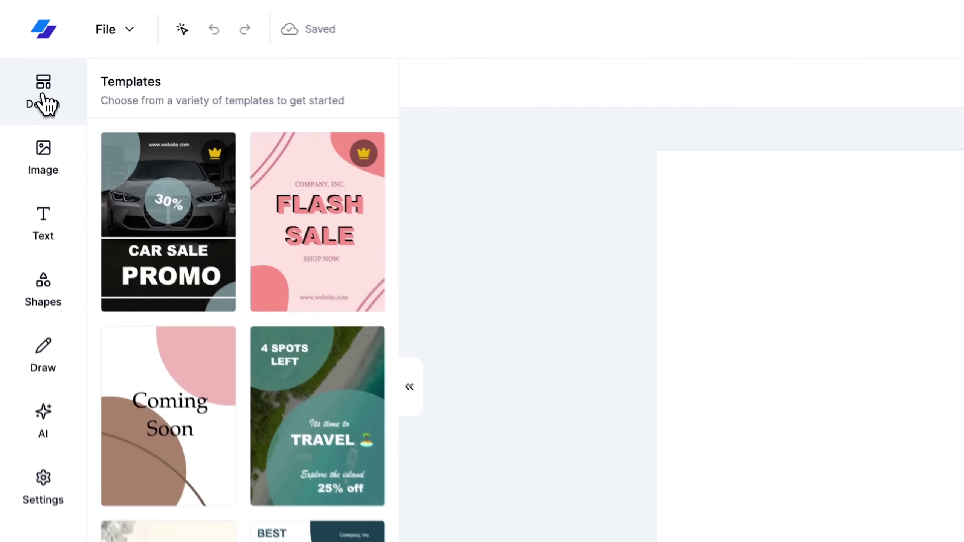
left_click(249, 182)
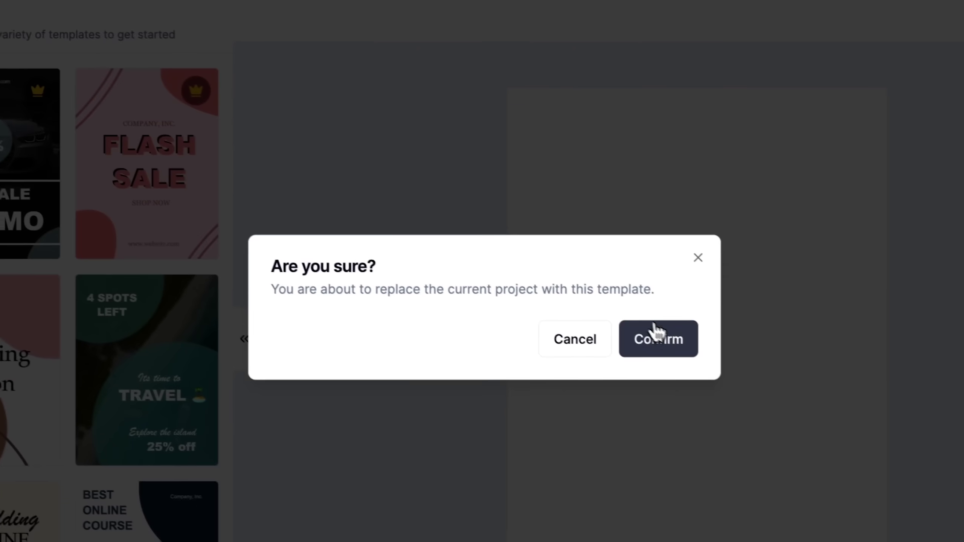
left_click(849, 412)
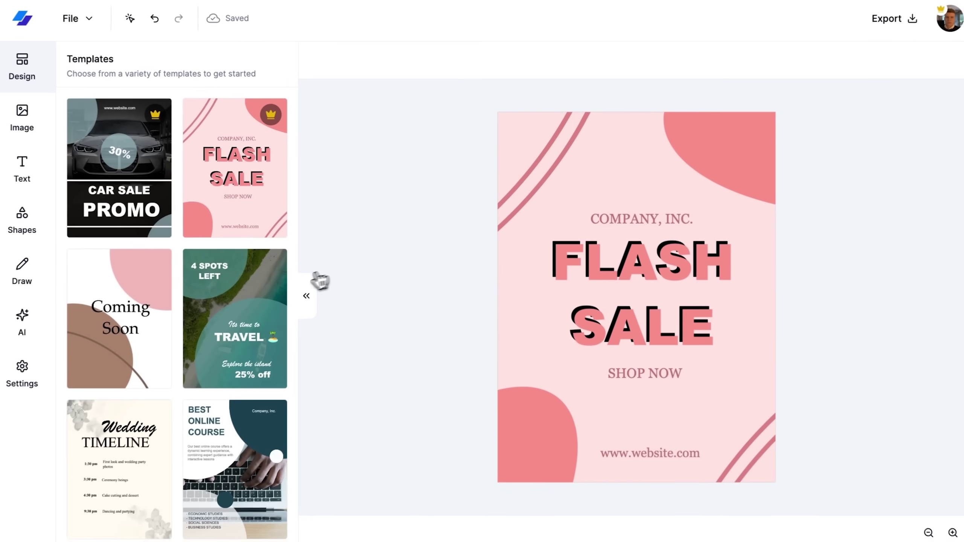
Step: Delete the pink shadow copy of the headline and set the headline font to Times New Roman
left_click(307, 295)
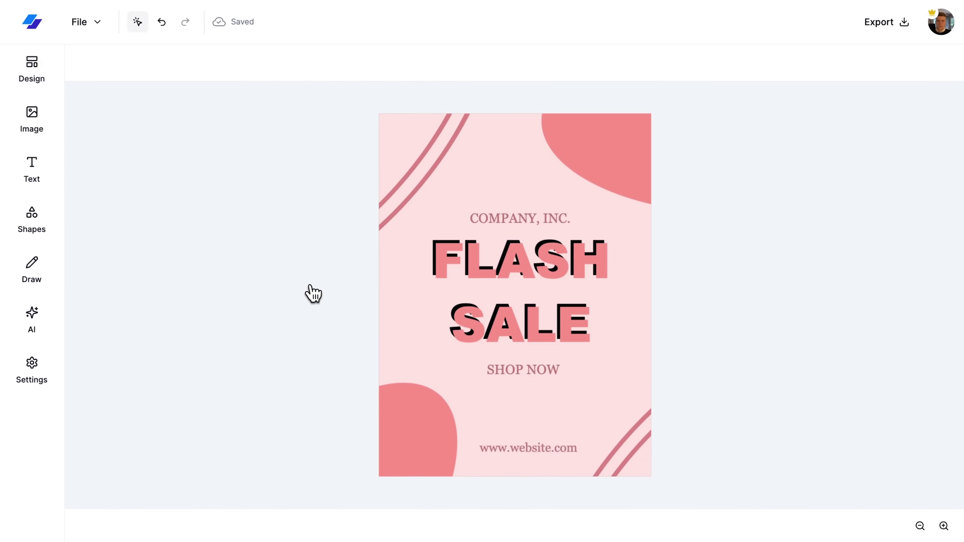
key("Delete")
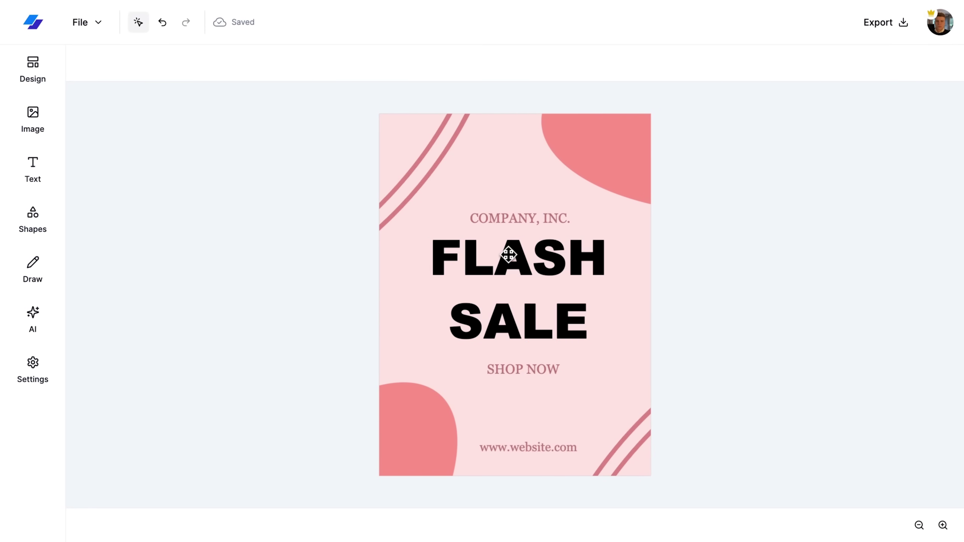
left_click(129, 63)
scroll(161, 314, "down", 3)
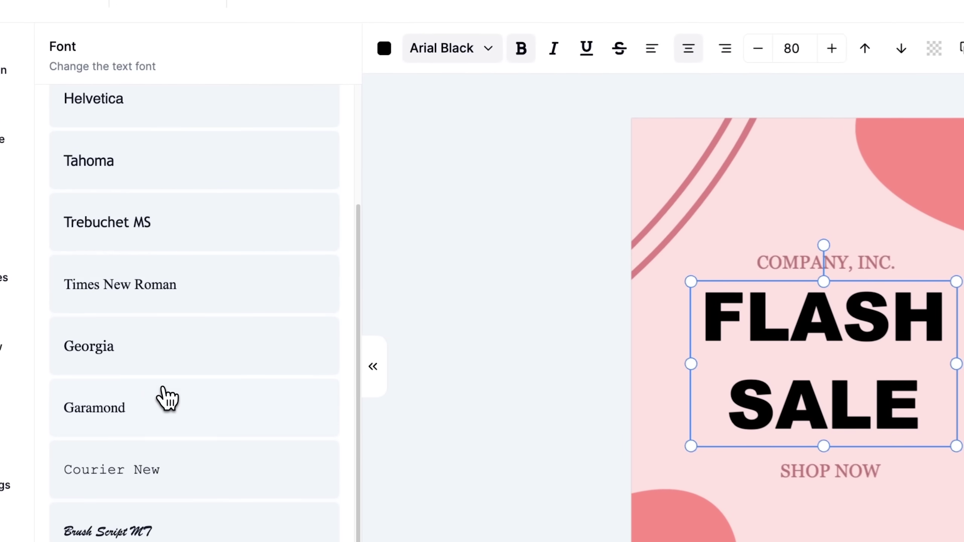
left_click(194, 246)
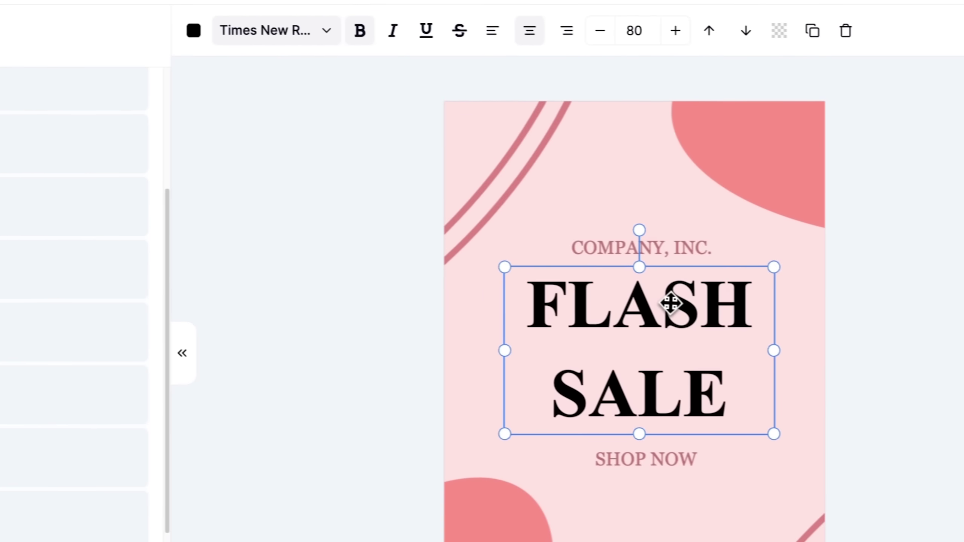
Step: Replace the word FLASH in the headline with SUPER
double_click(863, 320)
double_click(861, 320)
type("SUPER")
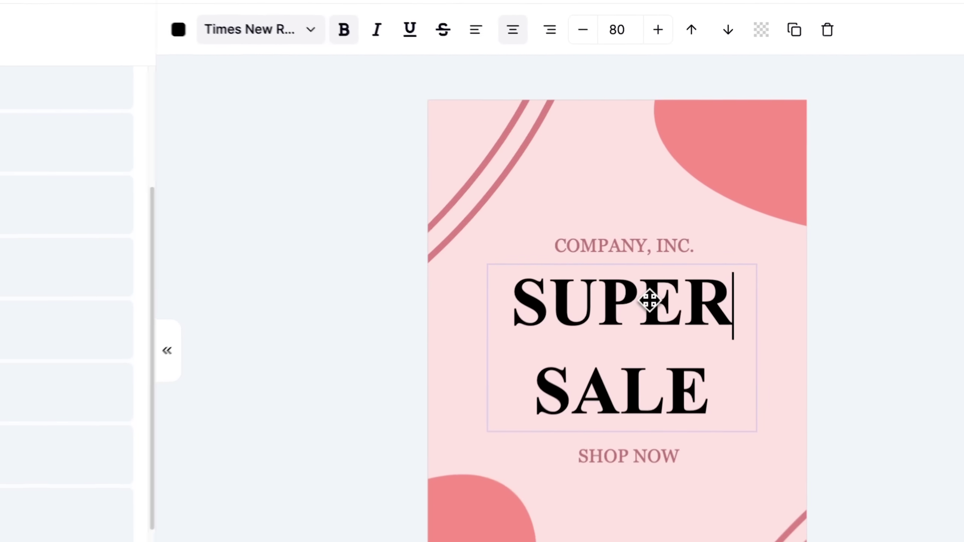
left_click(629, 251)
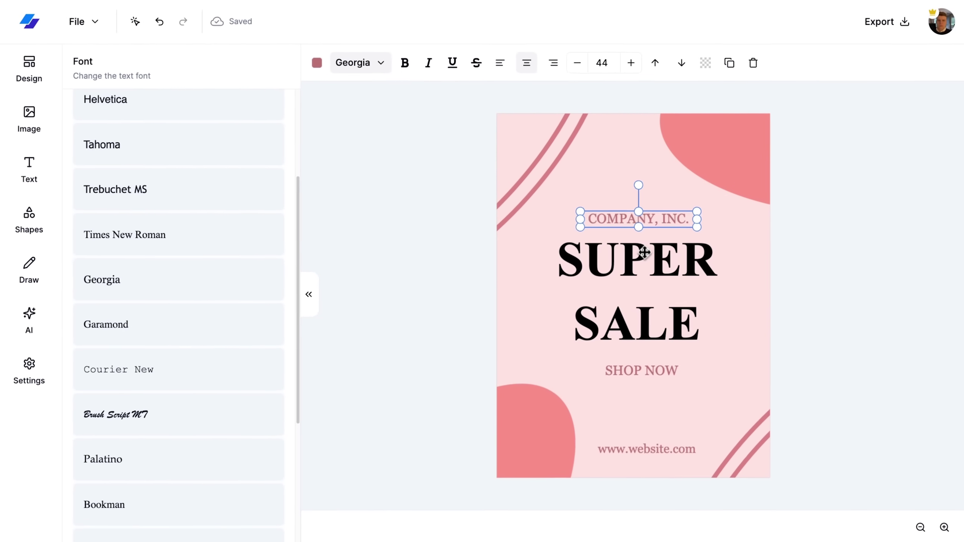
Step: Make the SUPER SALE headline's fill colour red
left_click(643, 253)
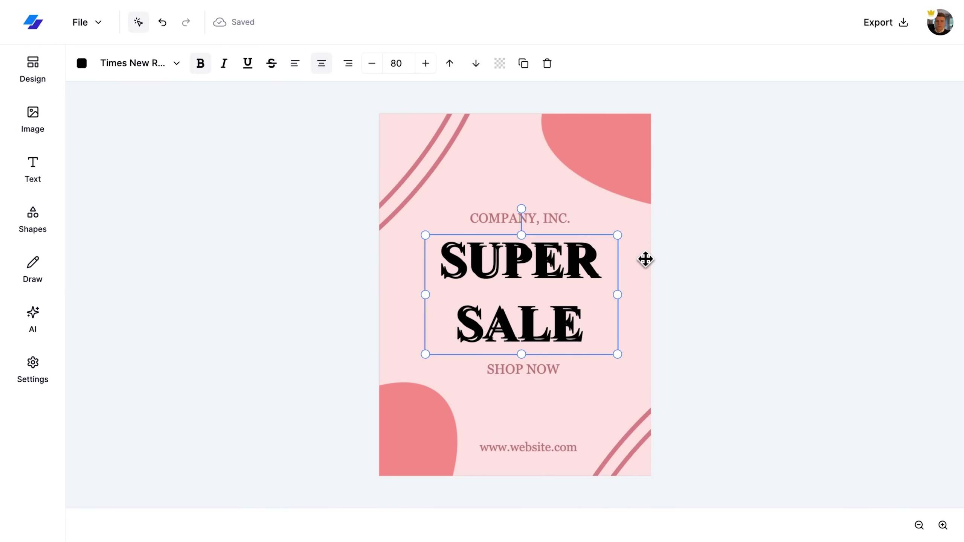
left_click(82, 62)
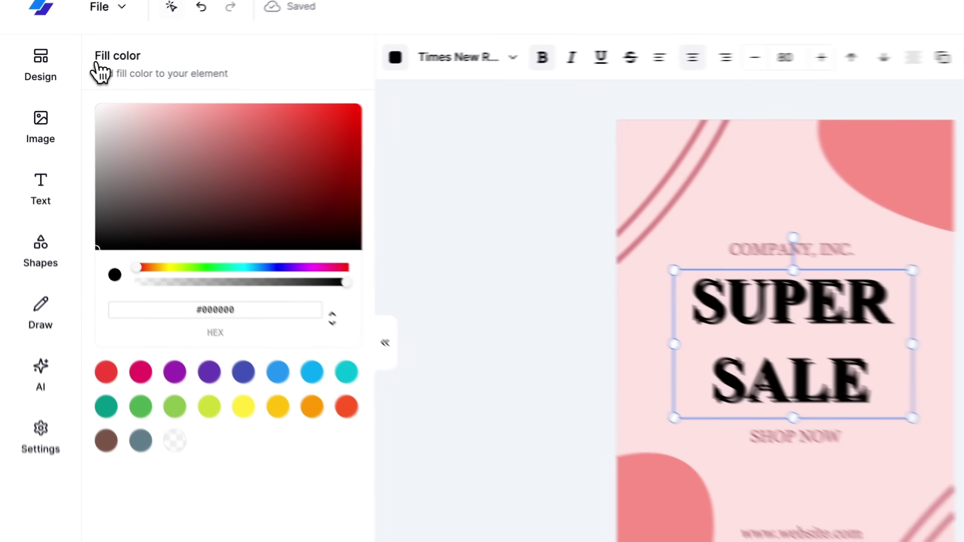
left_click(223, 109)
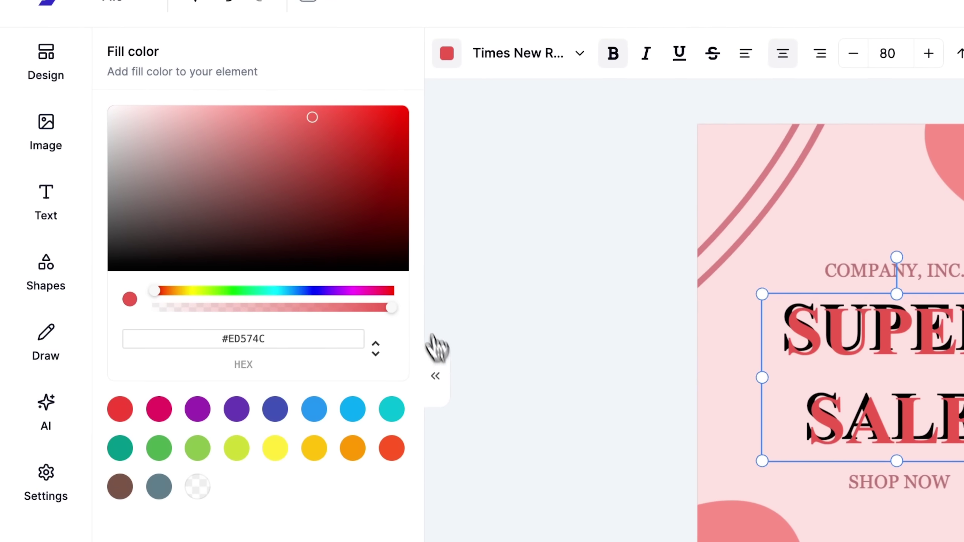
left_click(437, 348)
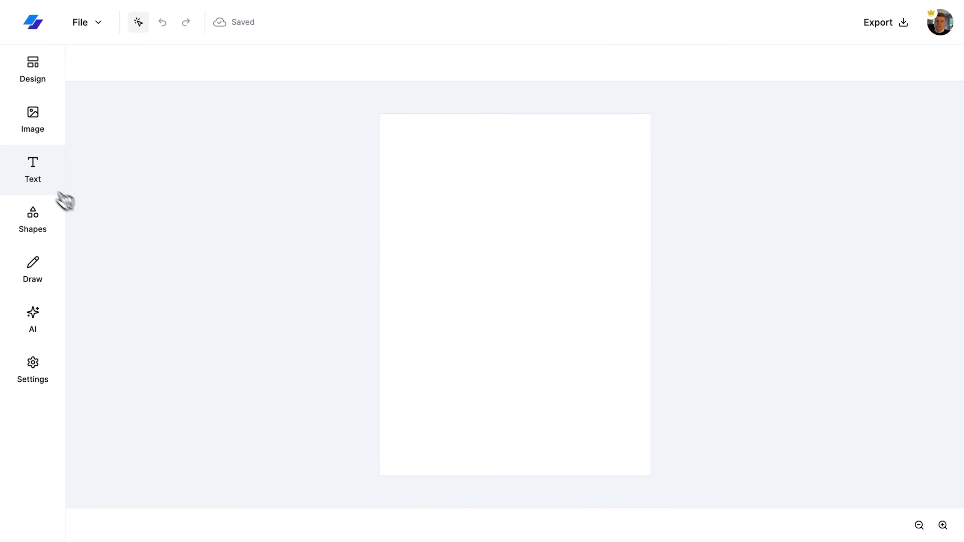
Step: Add a heading, retype it as 'Code with Antonio', and move it up to the page centre
left_click(37, 173)
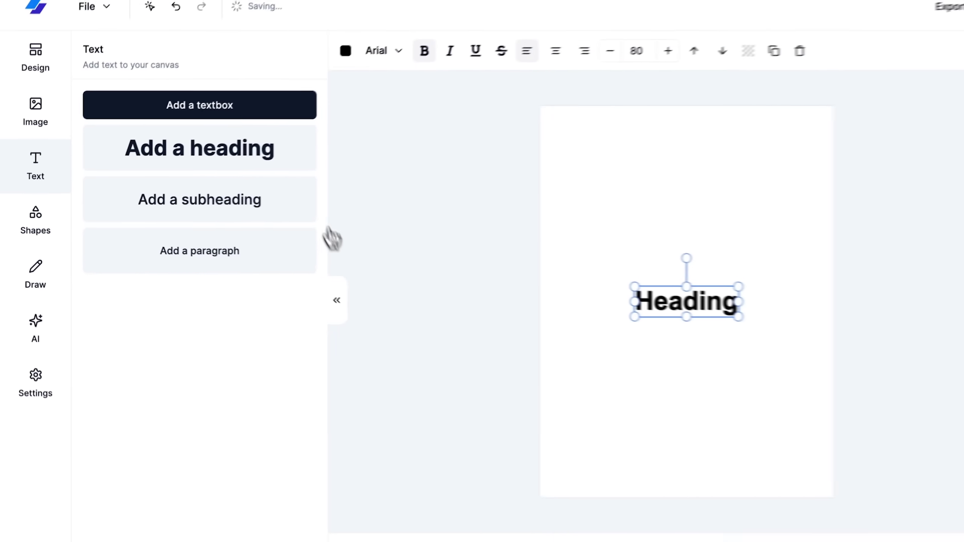
left_click(435, 326)
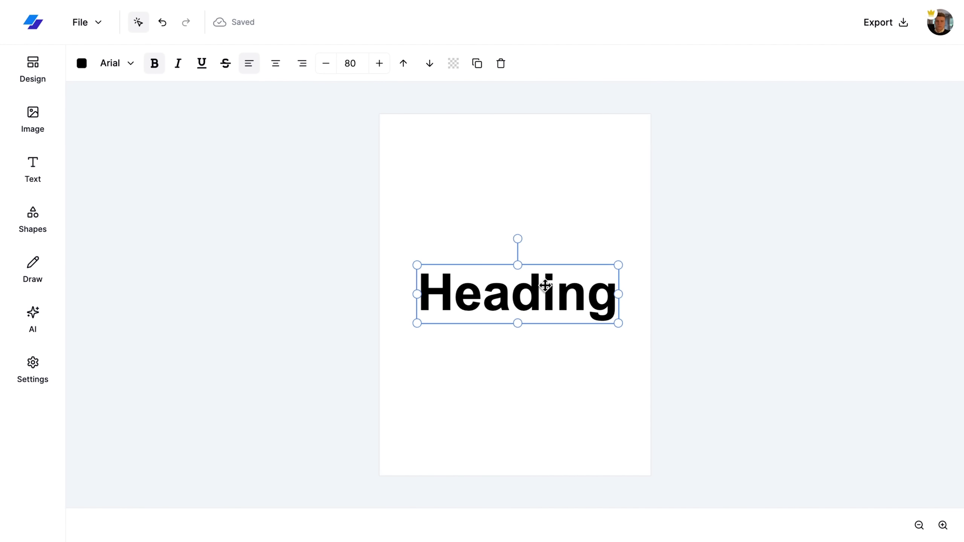
double_click(541, 290)
type("Code with Antonio")
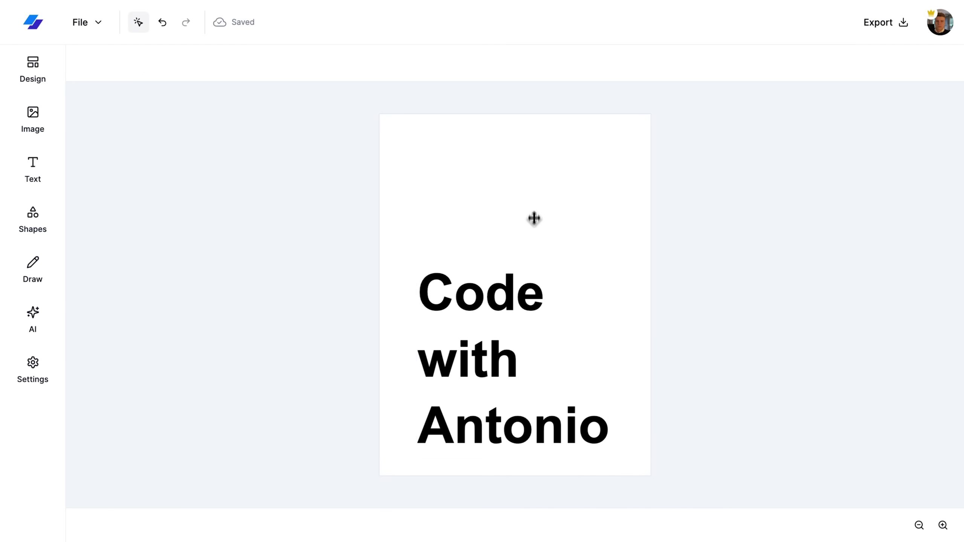
left_click_drag(519, 317, 521, 257)
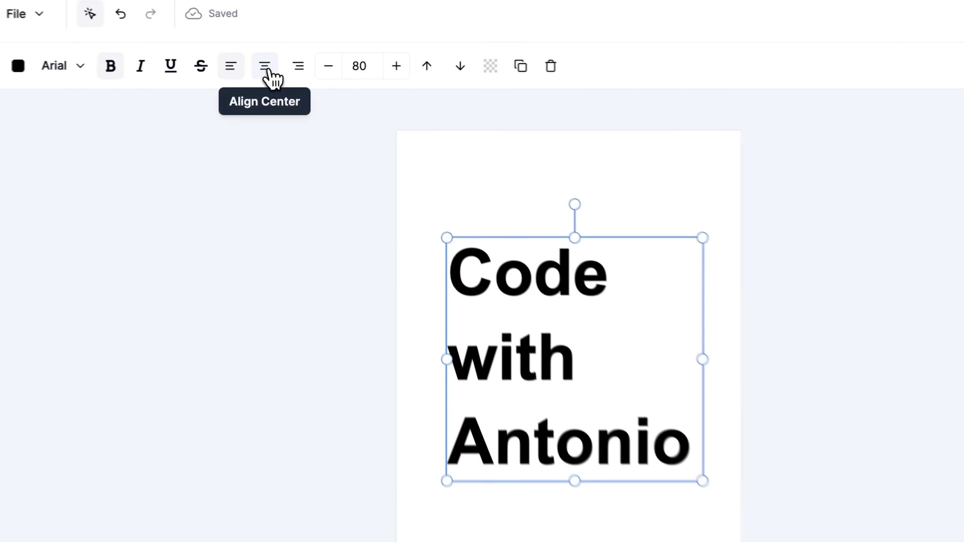
Step: Centre-align the heading and leave it without italic, underline or strikethrough
left_click(276, 63)
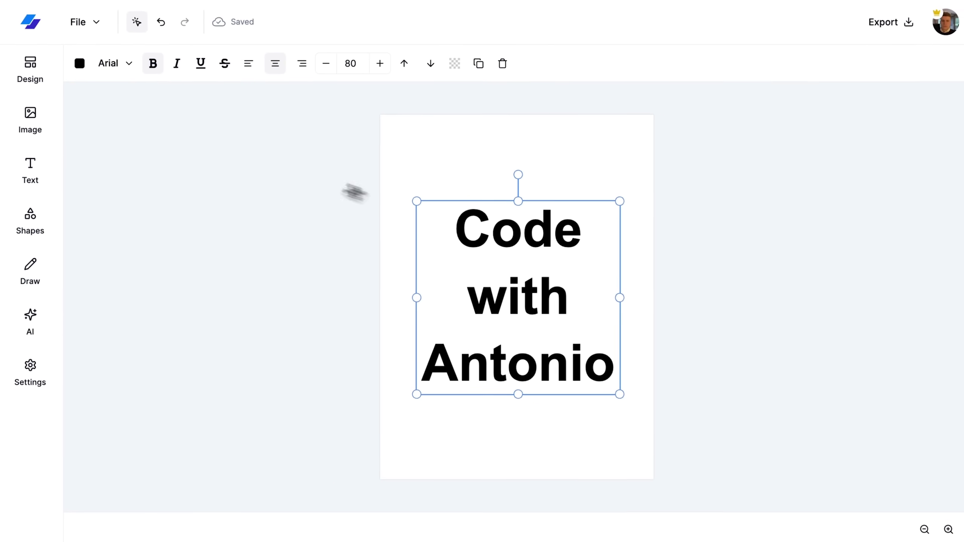
left_click(164, 64)
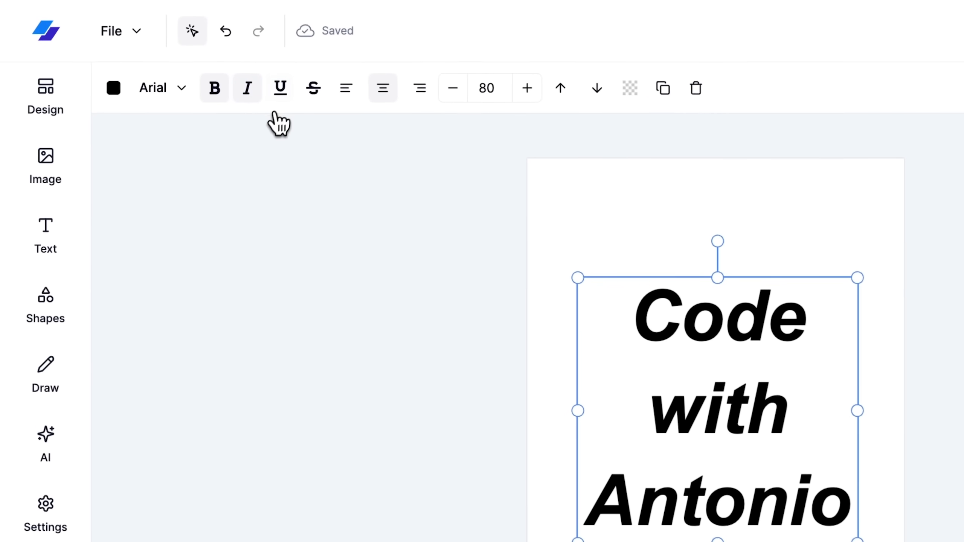
left_click(281, 88)
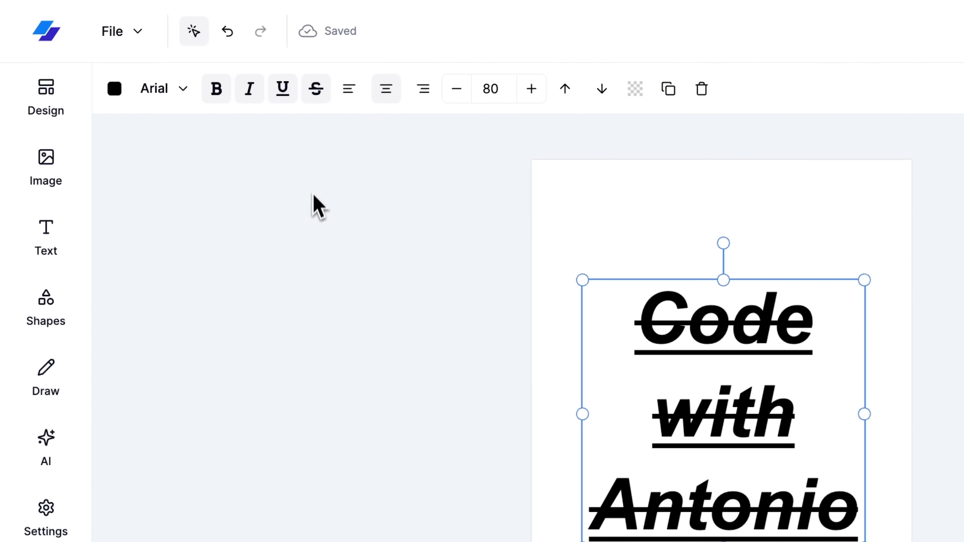
left_click(316, 89)
left_click(283, 89)
left_click(249, 88)
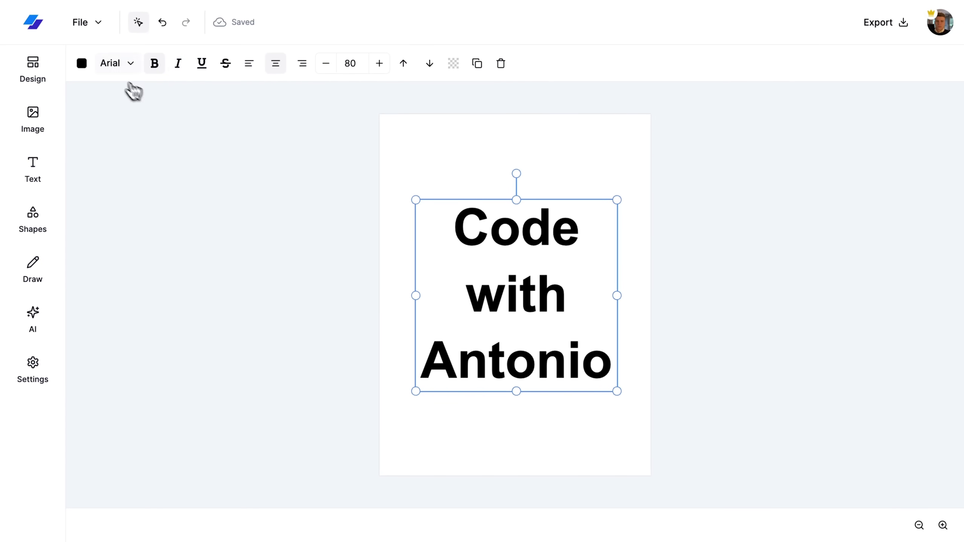
Step: Change the heading font to Arial Black
left_click(131, 63)
scroll(236, 235, "down", 1)
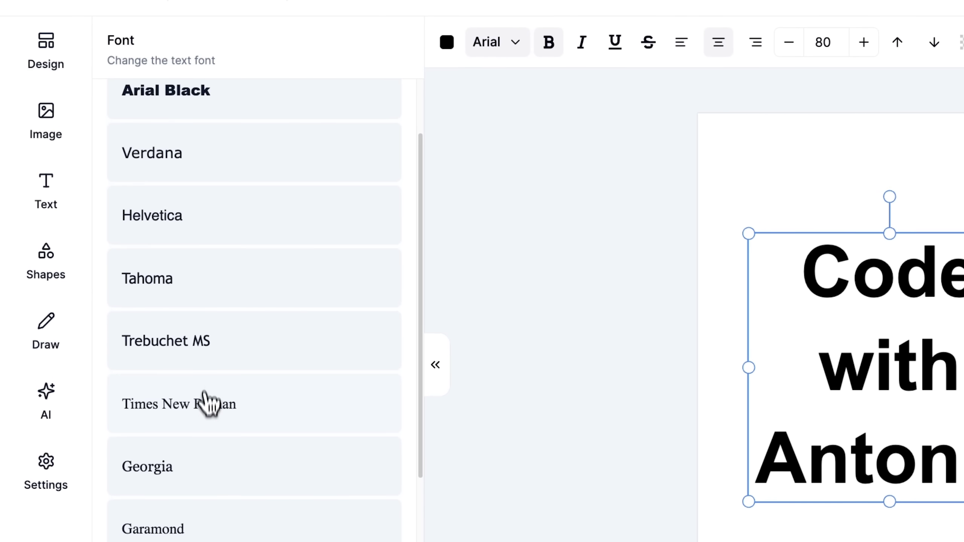
left_click(209, 418)
scroll(209, 421, "up", 3)
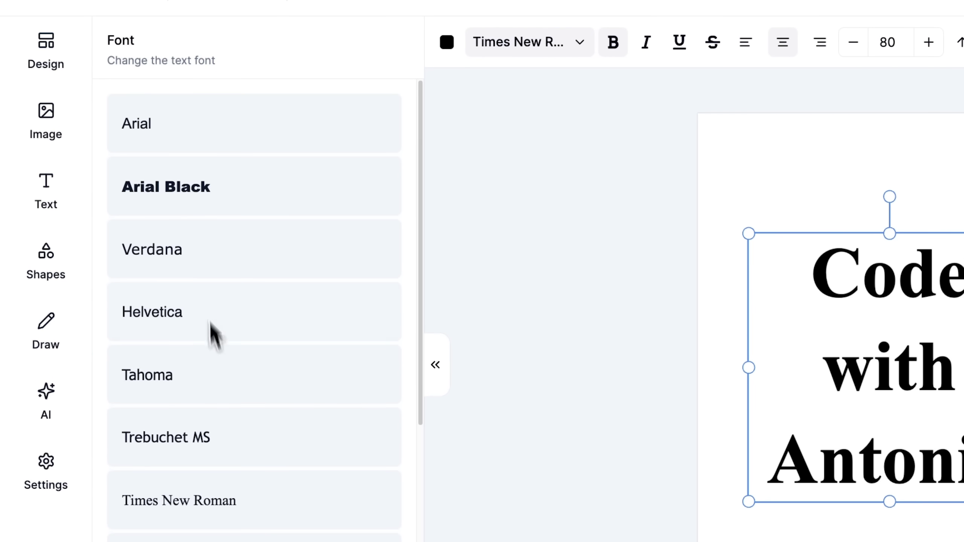
left_click(196, 209)
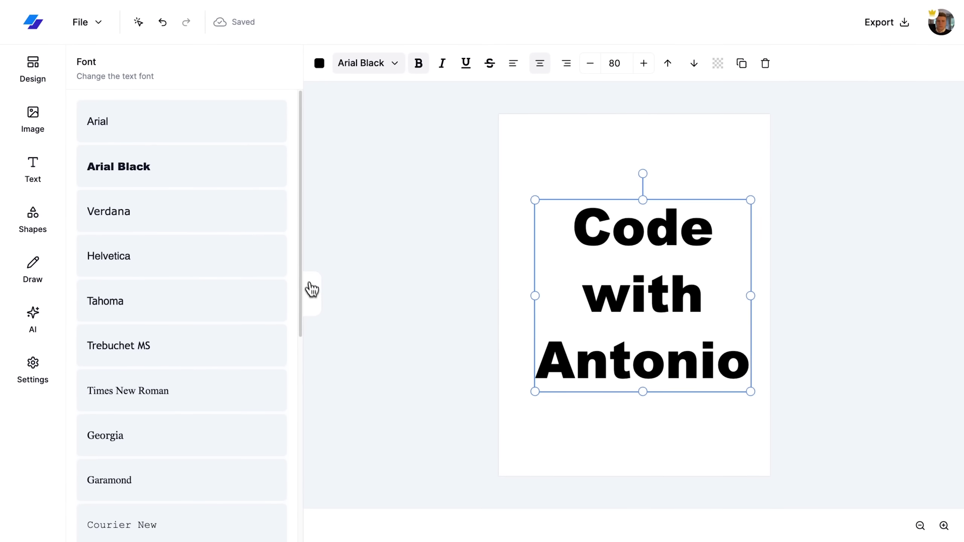
left_click(435, 365)
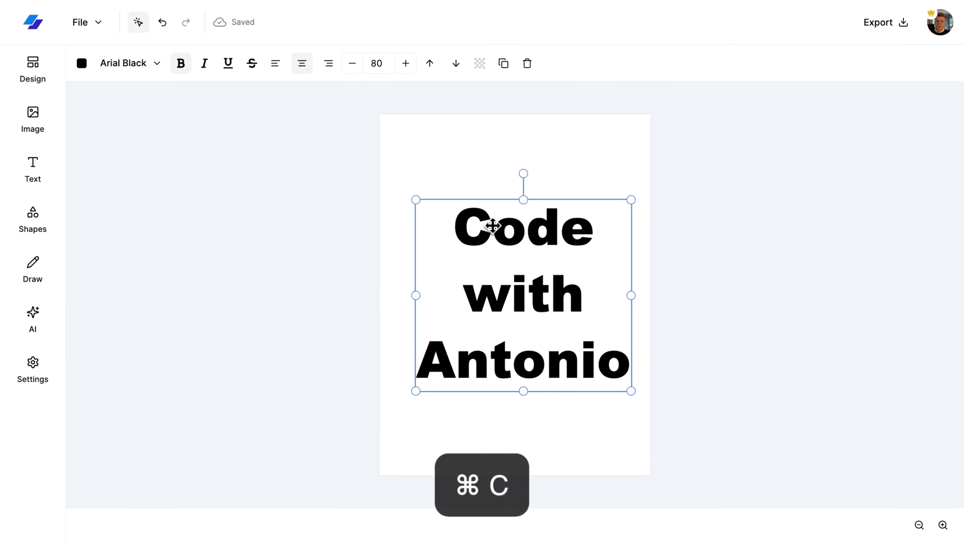
Step: Paste a duplicate of the heading and fill it blue #2196F3 over the black original
key("super+v")
left_click(83, 62)
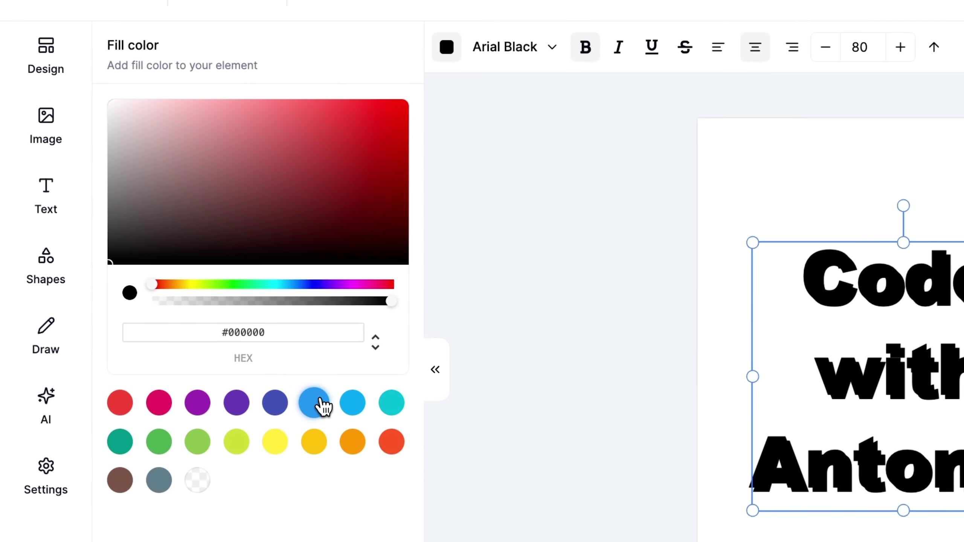
left_click(323, 405)
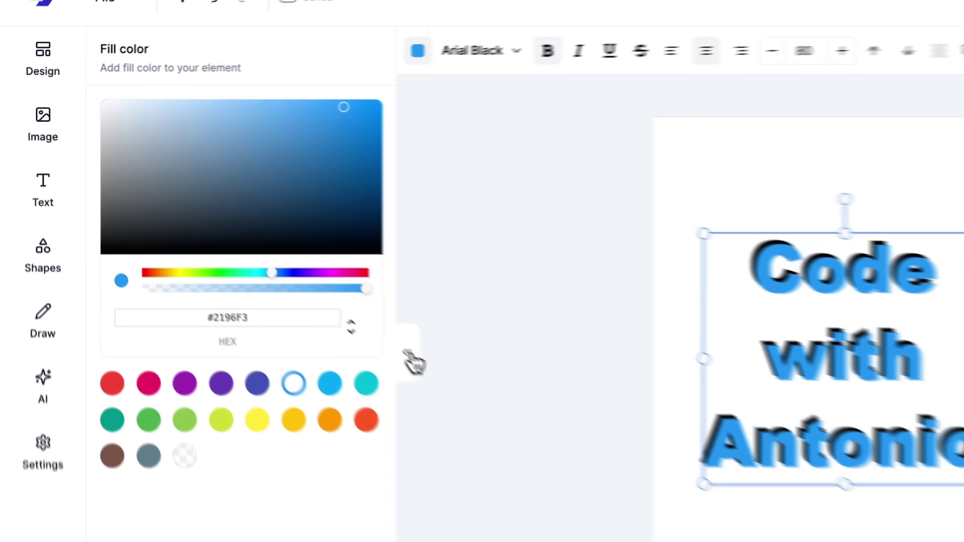
left_click(435, 369)
left_click(733, 216)
Step: Select both heading layers, shrink them, tilt them slightly and move them up and right
left_click_drag(406, 184, 618, 392)
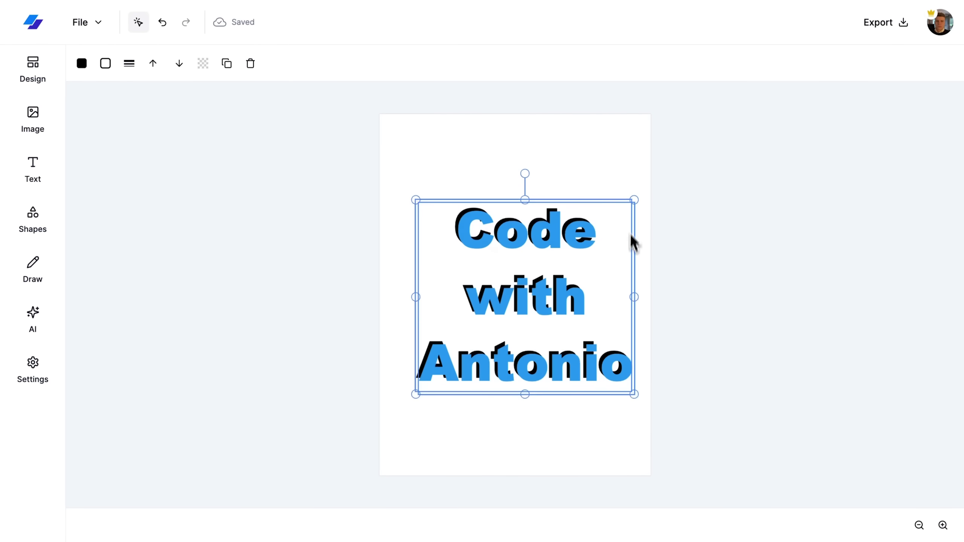
left_click_drag(635, 200, 583, 261)
mouse_move(498, 231)
left_mouse_down()
mouse_move(519, 415)
mouse_move(433, 241)
mouse_move(486, 221)
left_mouse_up()
left_click_drag(500, 289, 520, 253)
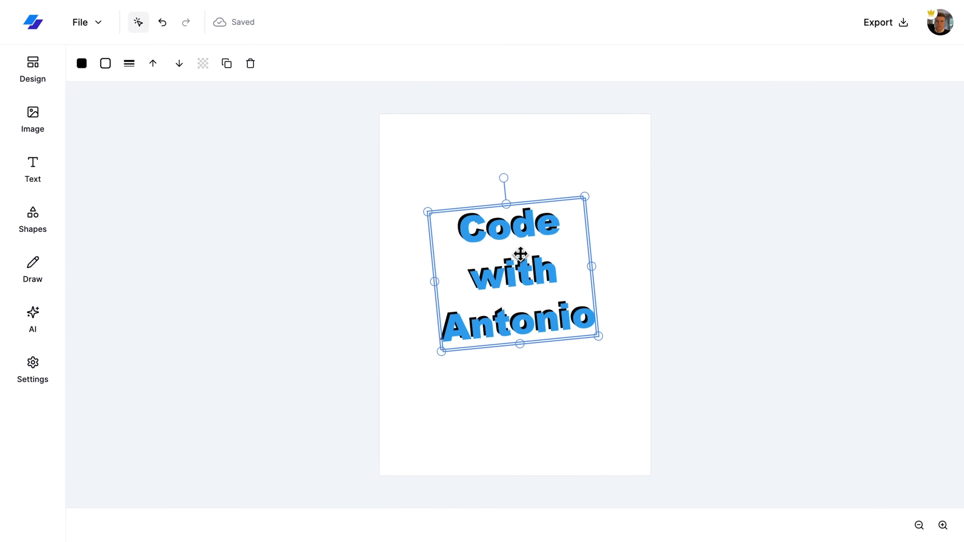
Step: Delete the Code with Antonio text and add a circle to the page
key("Delete")
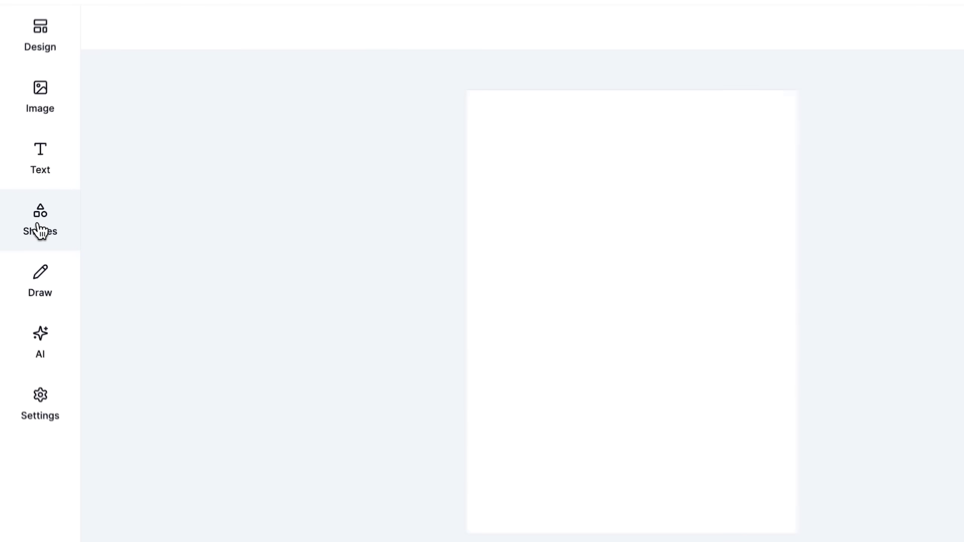
left_click(32, 219)
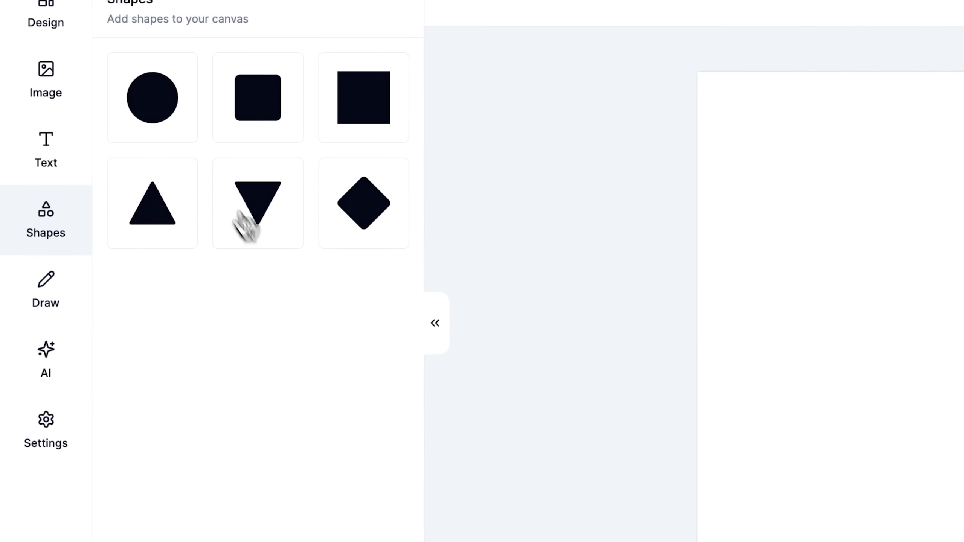
left_click(113, 146)
left_click(435, 324)
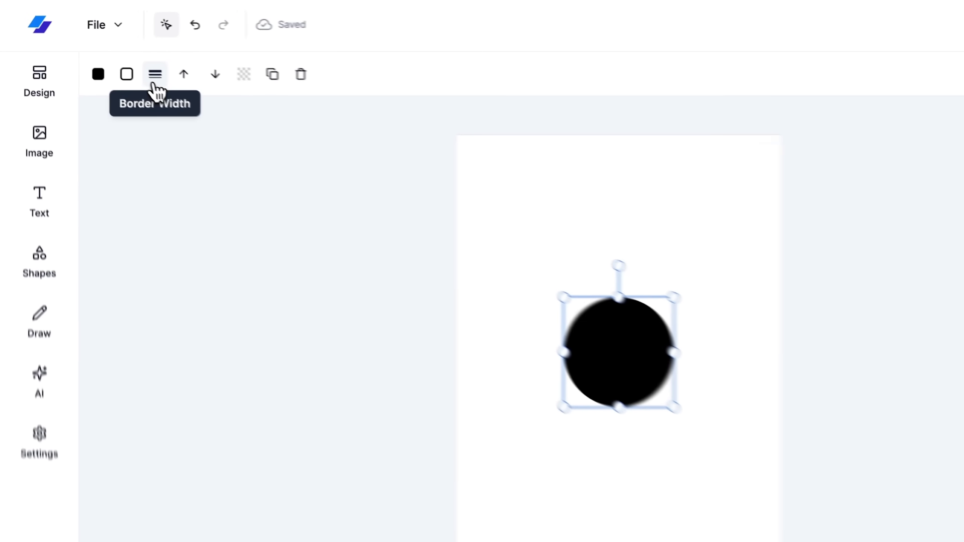
Step: Give the circle a thick stroke, blue #2196F3 fill and teal #00BCD4 stroke colour
left_click(154, 81)
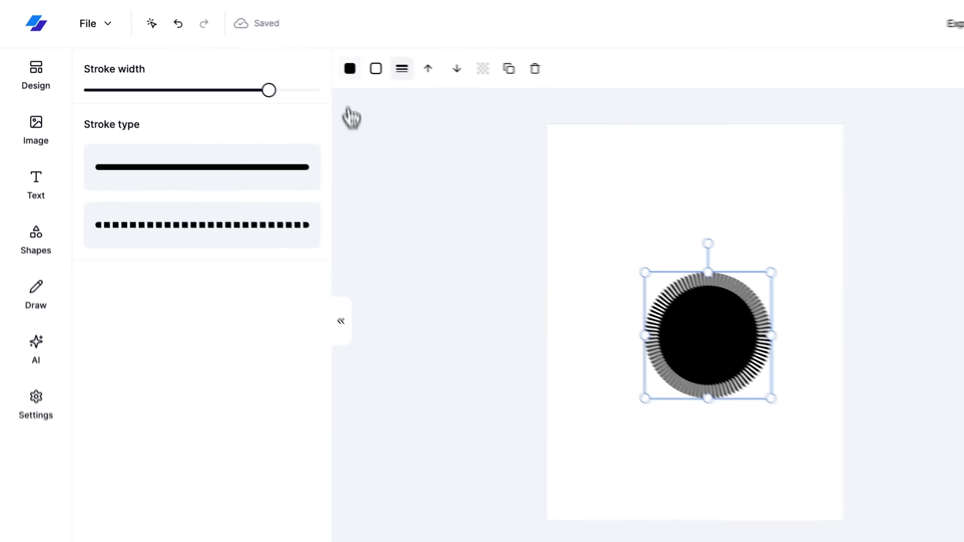
left_click(447, 85)
left_click(291, 398)
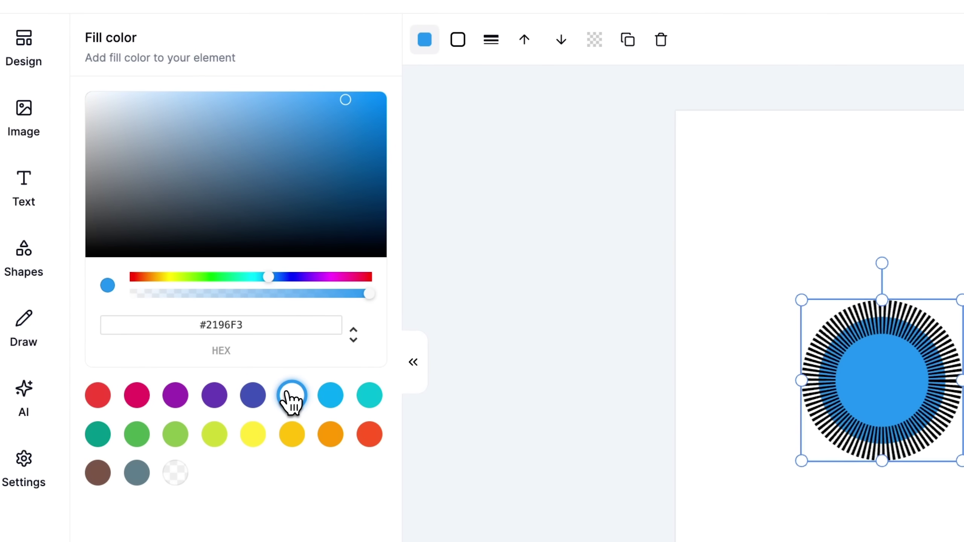
left_click(457, 40)
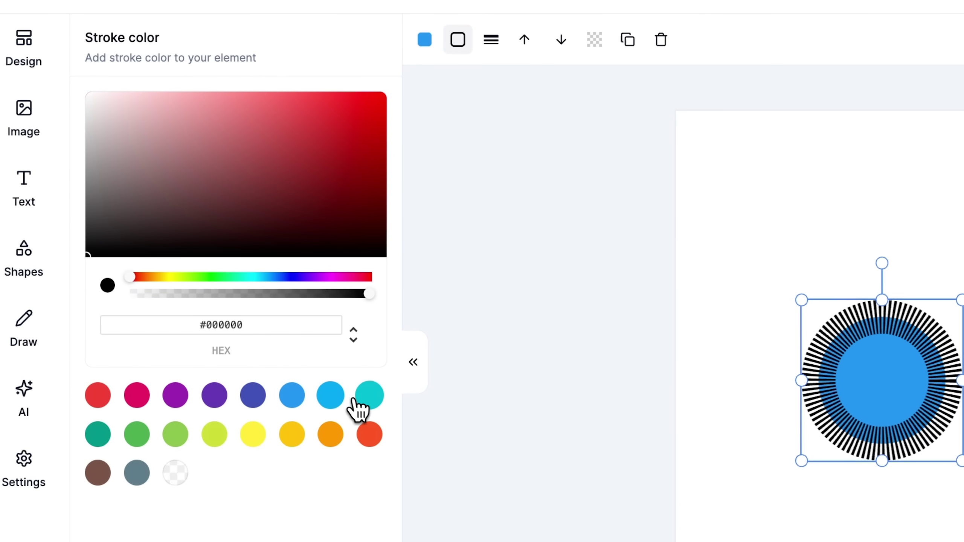
left_click(366, 399)
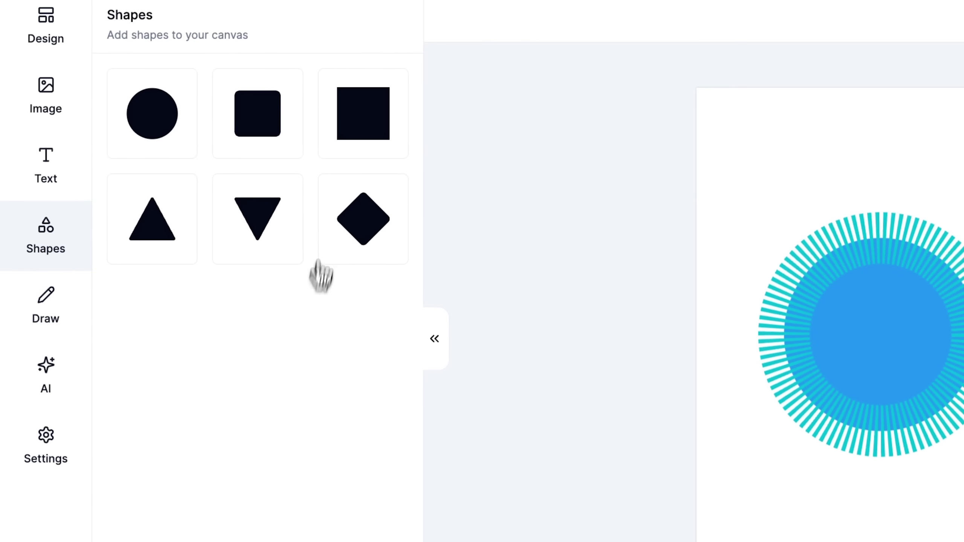
Step: Add a rounded square with black fill and border, and move it toward the page top
left_click(278, 130)
left_click(419, 334)
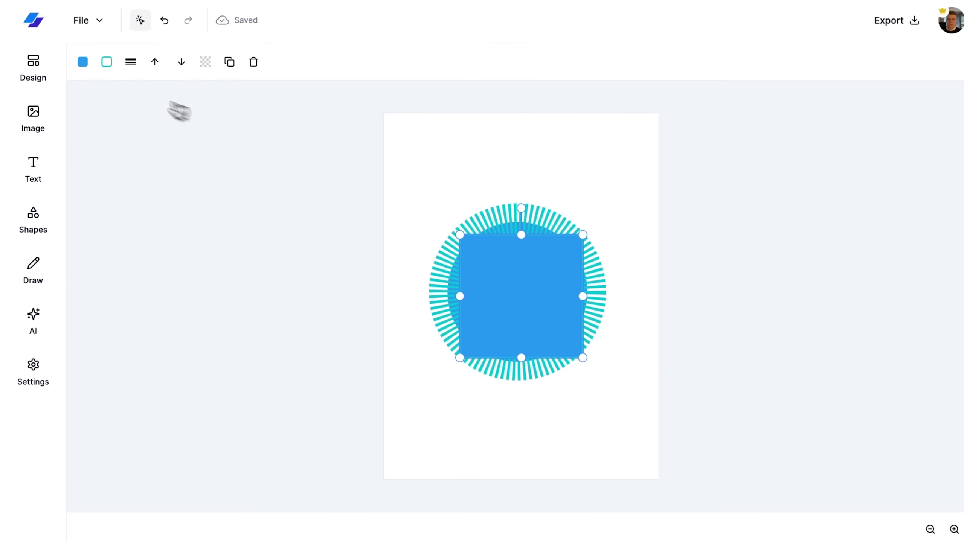
left_click(114, 17)
left_click(154, 197)
left_click_drag(109, 197, 96, 212)
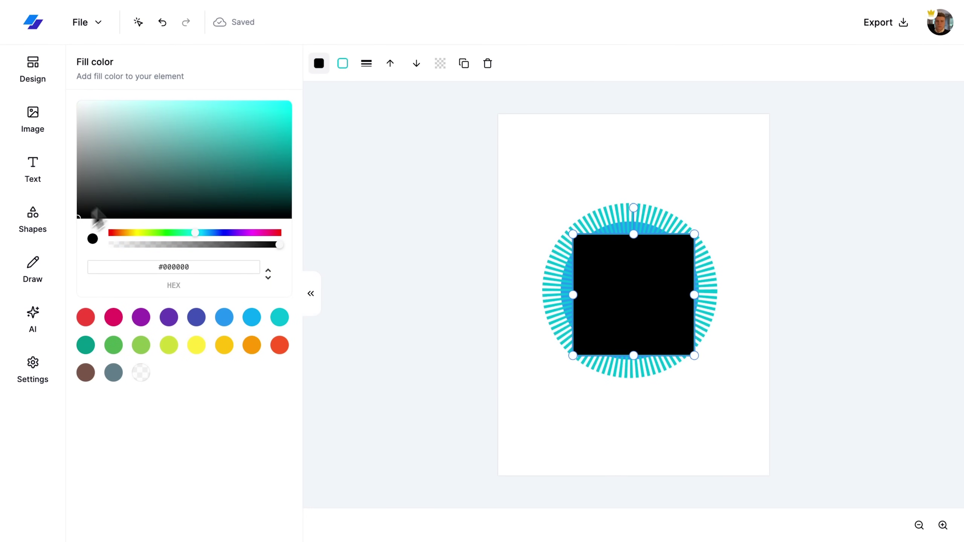
left_click(336, 69)
left_click_drag(130, 170, 84, 226)
left_click(310, 293)
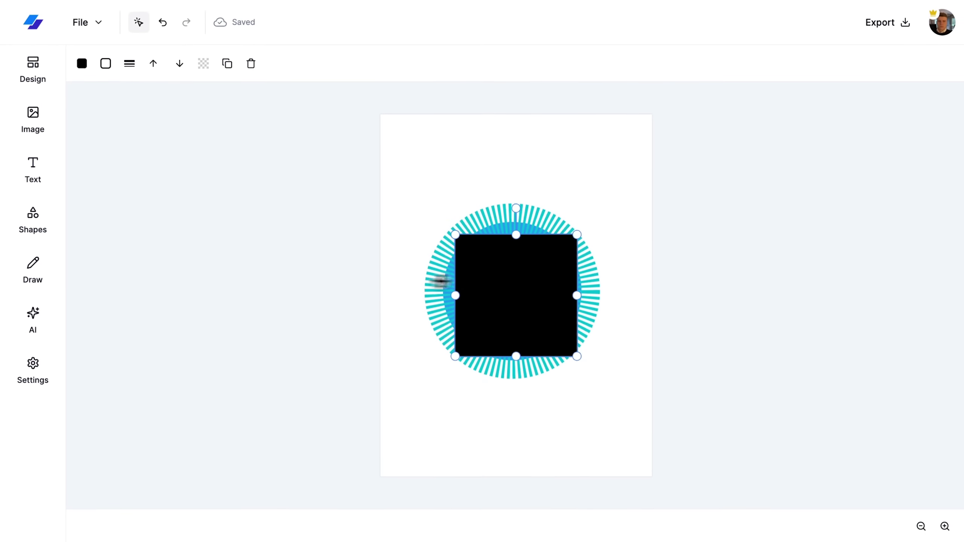
left_click_drag(527, 292, 520, 204)
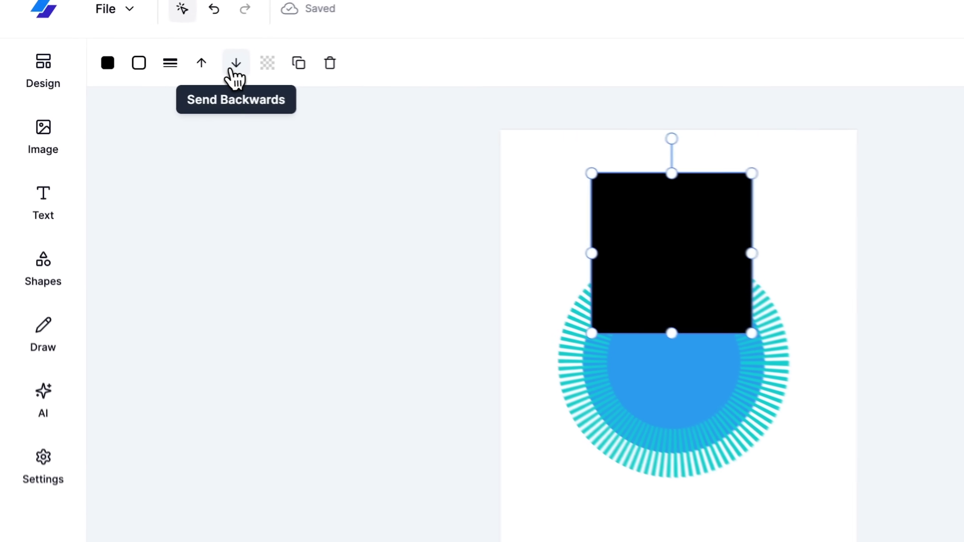
Step: Send the square behind the circle, bring it forward again, and lower its opacity to translucent grey
left_click(180, 63)
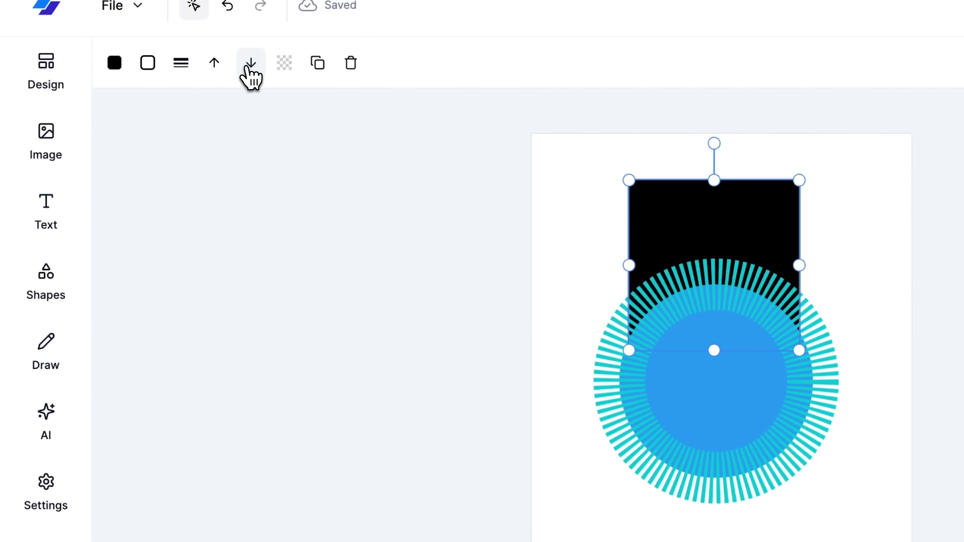
left_click(214, 63)
left_click(291, 71)
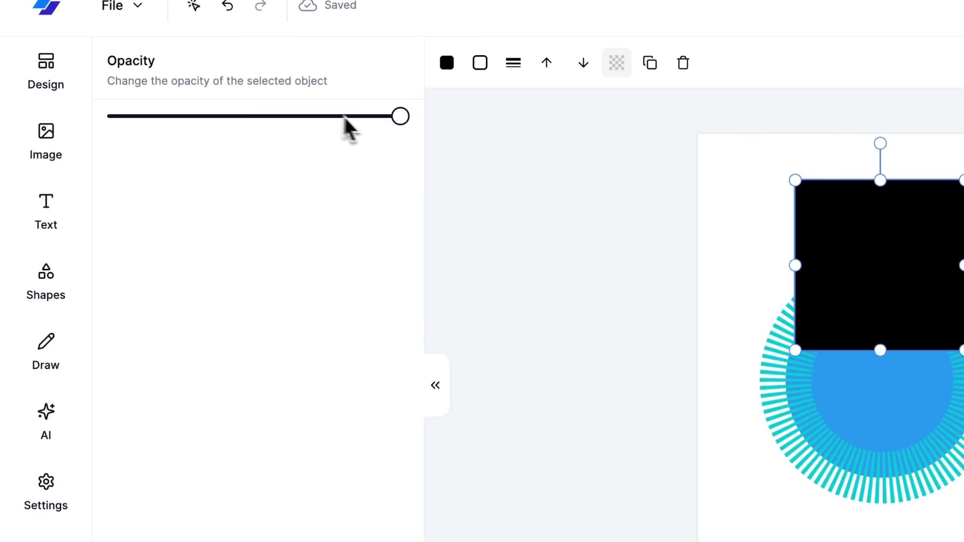
left_click_drag(393, 119, 245, 125)
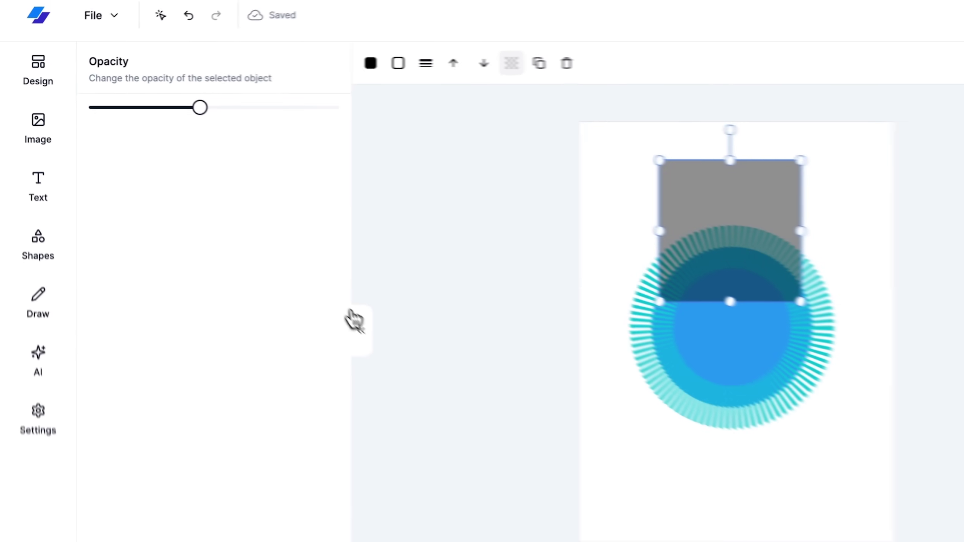
left_click(436, 385)
left_click(328, 268)
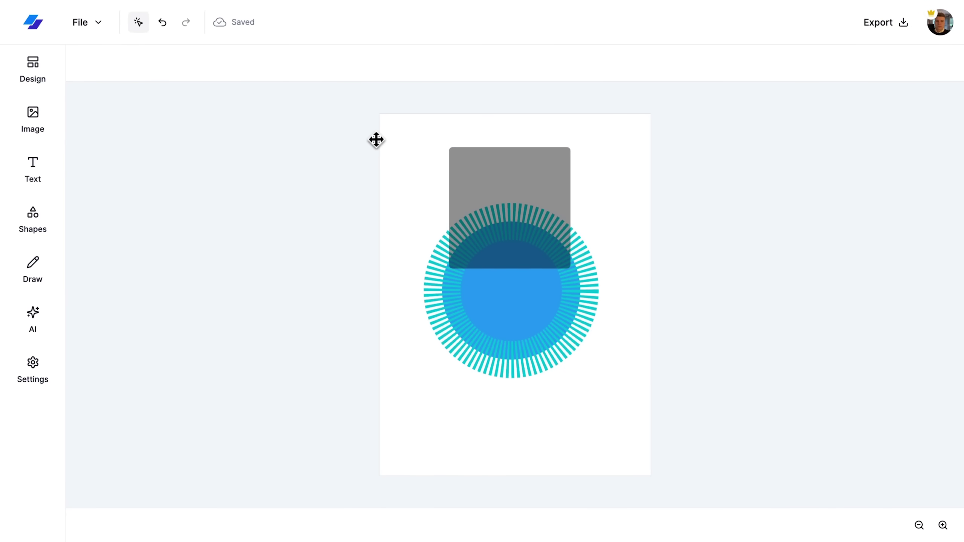
Step: Delete the square and circle and place the mountain-road photo on the page
key("Delete")
left_click(30, 120)
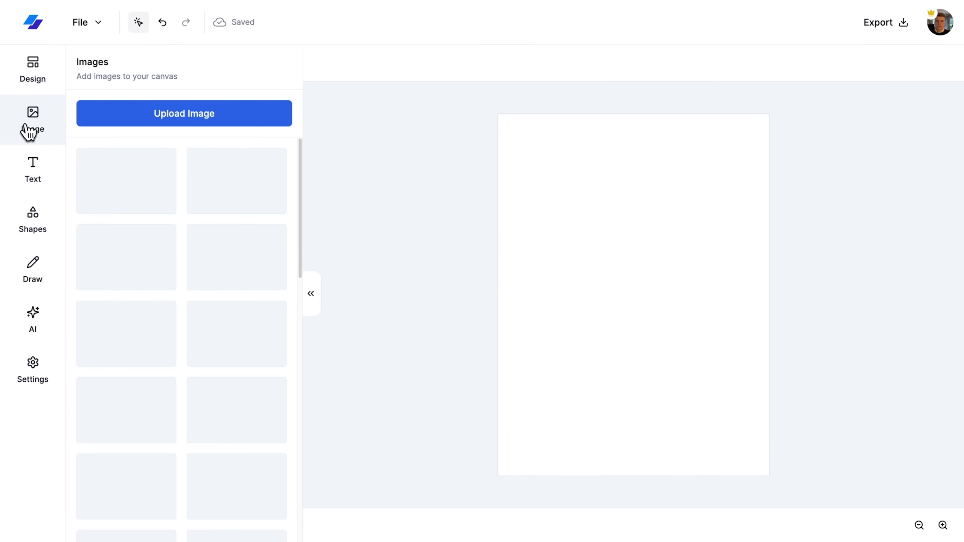
left_click(236, 181)
left_click(314, 285)
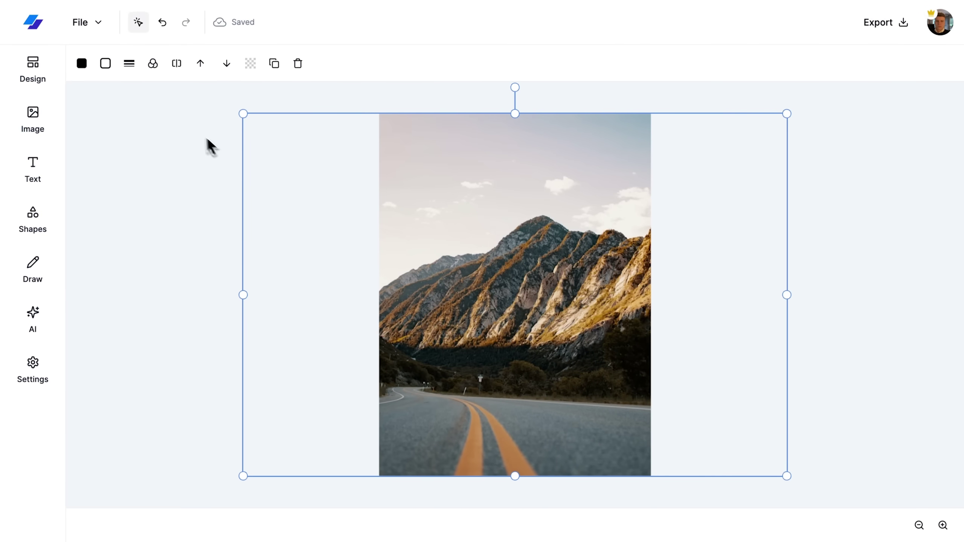
Step: Stretch a black square over the whole photo and lower its opacity into a translucent overlay
left_click(59, 218)
left_click(256, 153)
left_click(319, 290)
left_click_drag(510, 306, 420, 174)
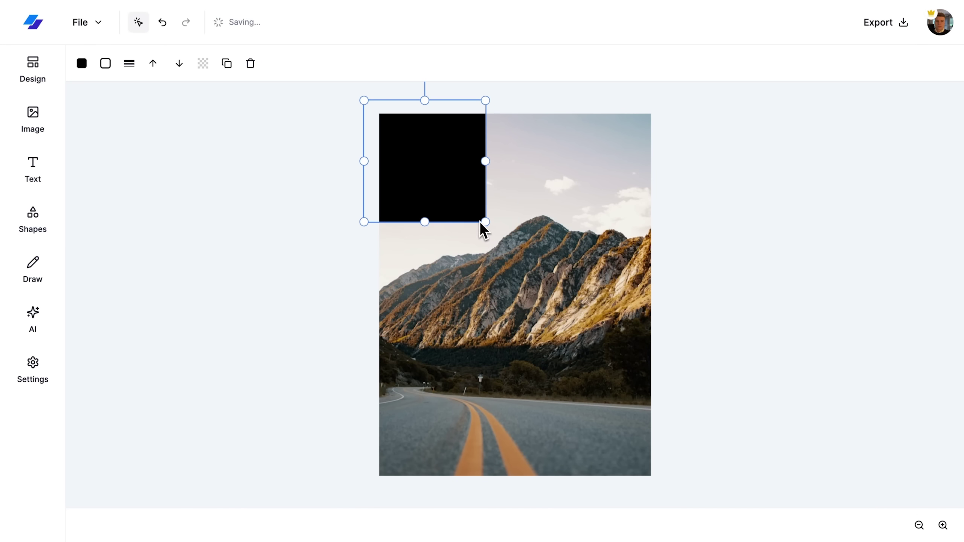
left_click_drag(480, 223, 719, 515)
left_click(203, 63)
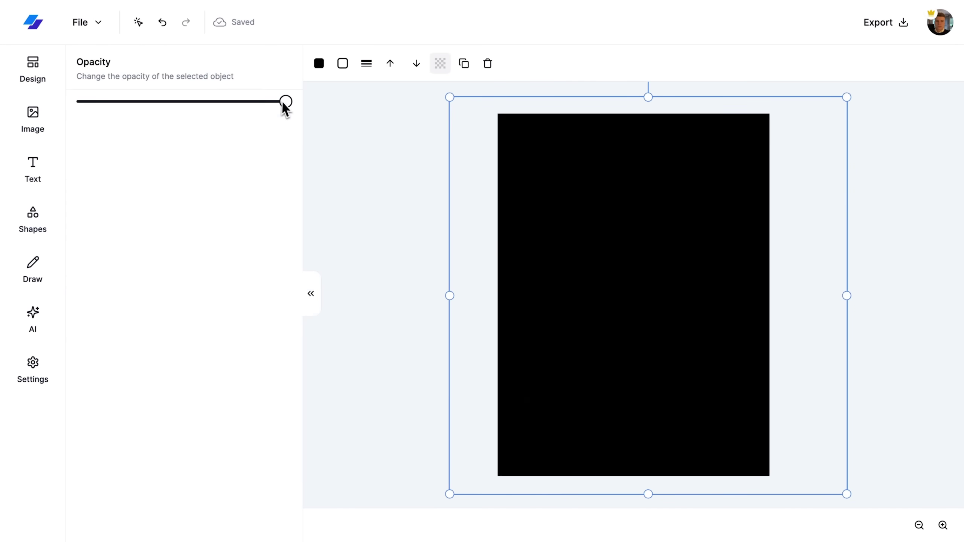
left_click_drag(284, 101, 167, 102)
left_click(311, 293)
Step: Add a white 'Hello' heading over the darkened photo
left_click(33, 170)
left_click(244, 167)
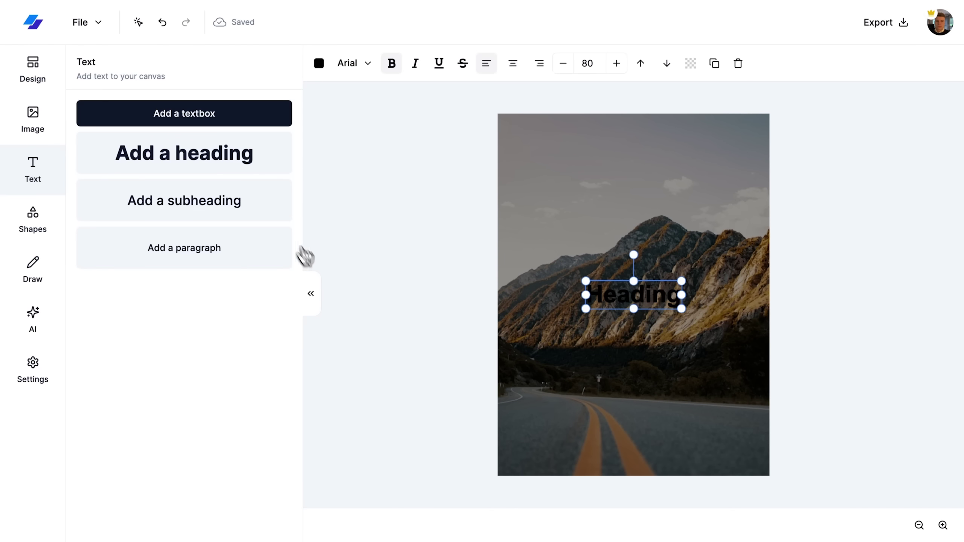
left_click(311, 293)
left_click(82, 63)
left_click(310, 293)
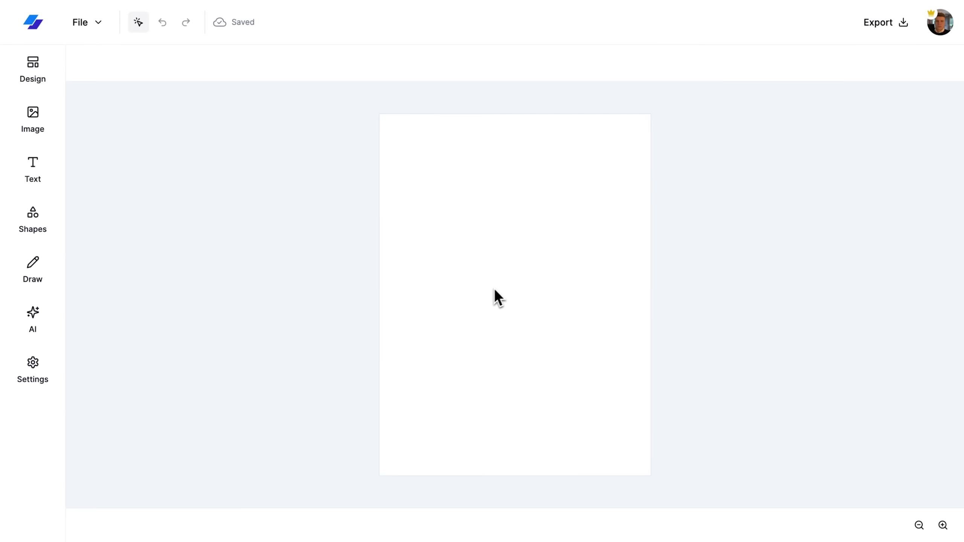
Step: Draw a black freehand squiggle down the page, then blue #2196F3 waves along the top and bottom
left_click(33, 271)
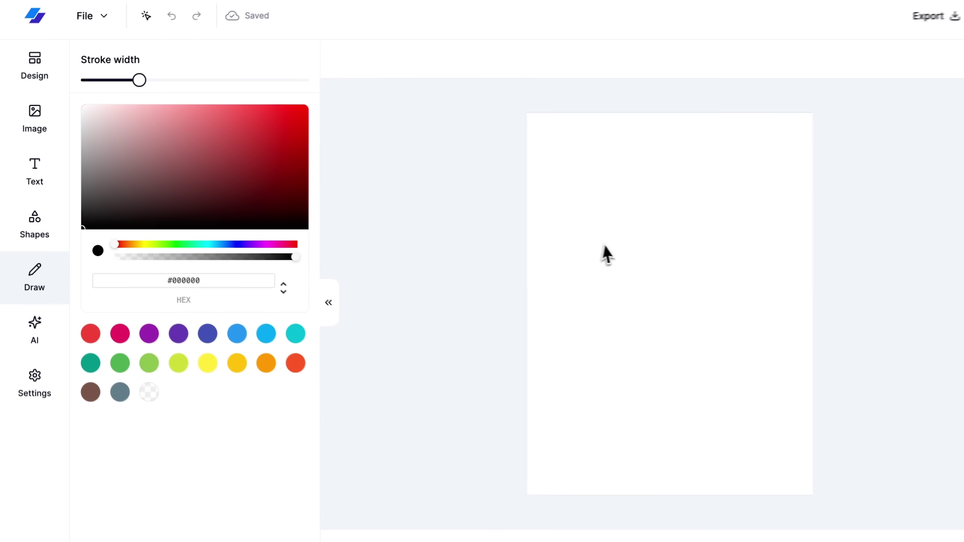
mouse_move(658, 179)
left_mouse_down()
mouse_move(617, 203)
mouse_move(591, 295)
left_mouse_up()
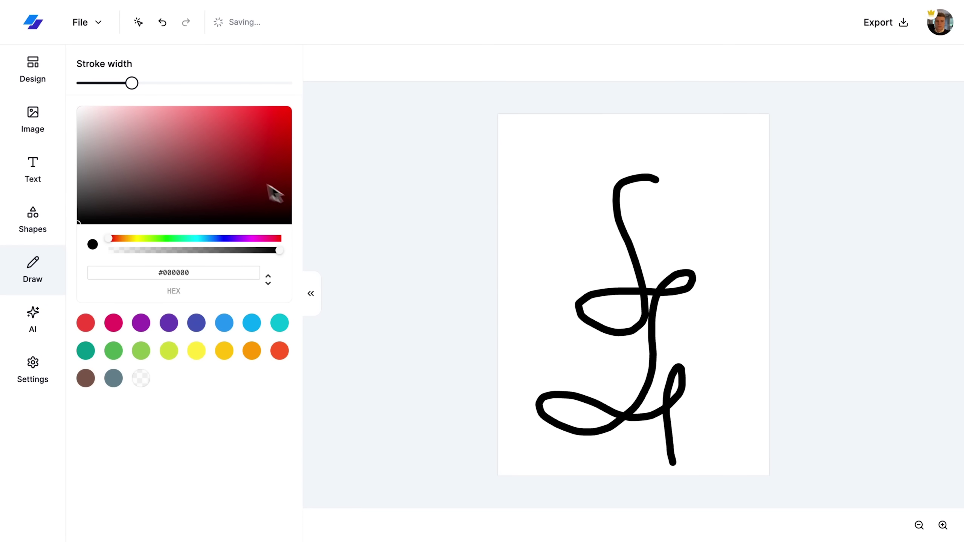
left_click(224, 323)
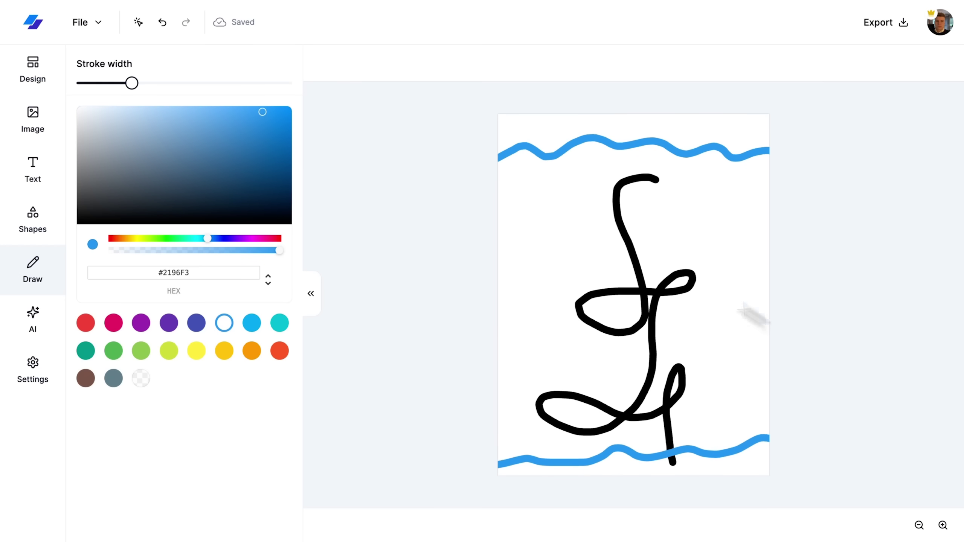
key("Escape")
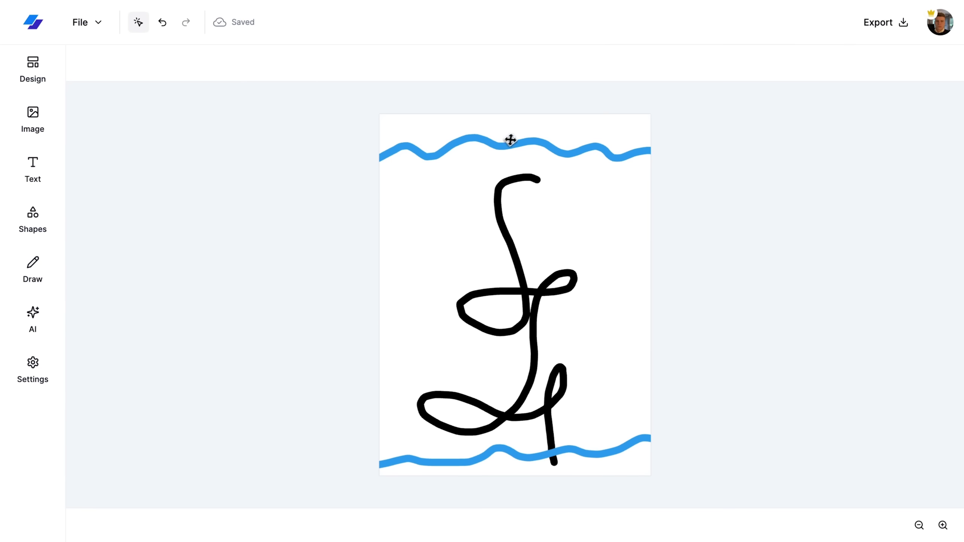
mouse_move(511, 139)
left_mouse_down()
mouse_move(598, 138)
mouse_move(441, 137)
left_mouse_up()
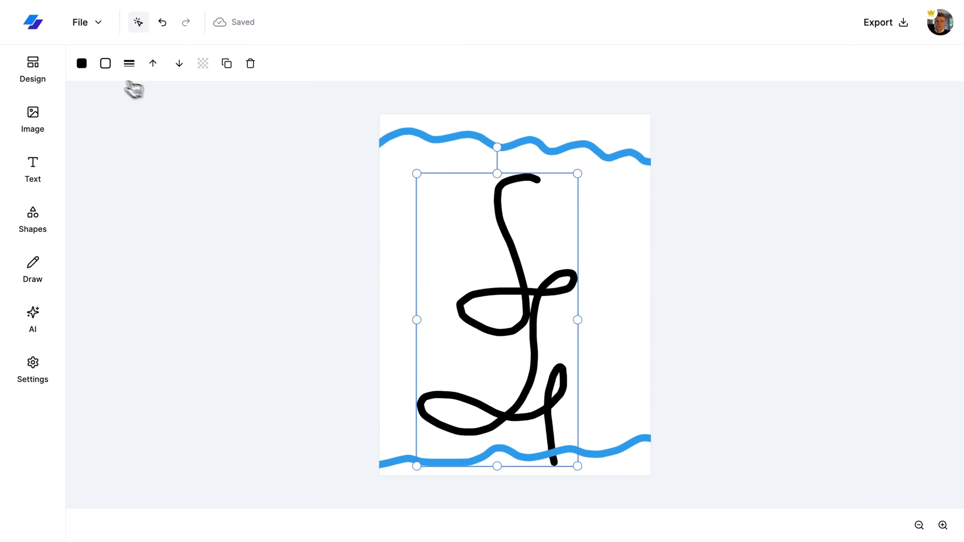
Step: Recolour the drawing's strokes orange-red #FF5722 and increase their stroke width
left_click(105, 63)
left_click_drag(198, 167, 212, 115)
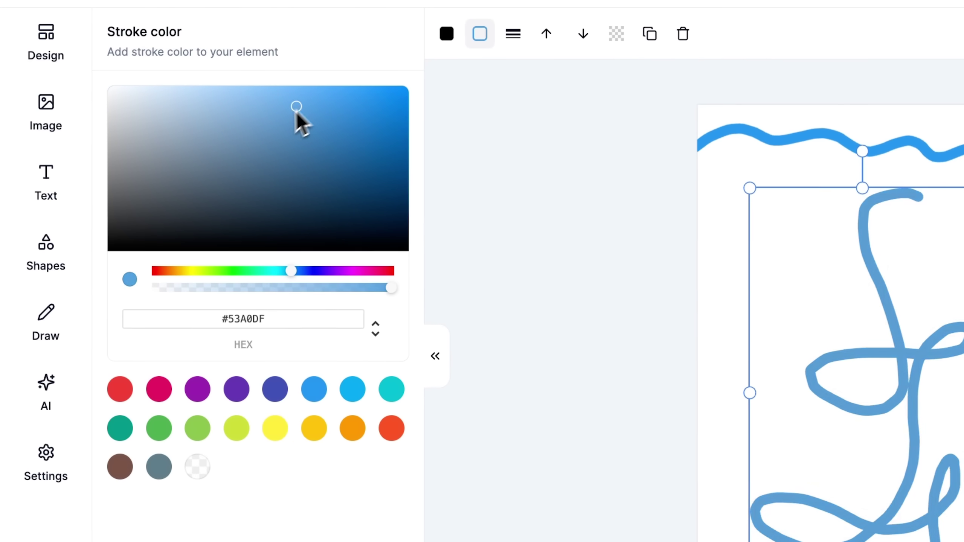
left_click_drag(296, 113, 301, 209)
left_click(391, 428)
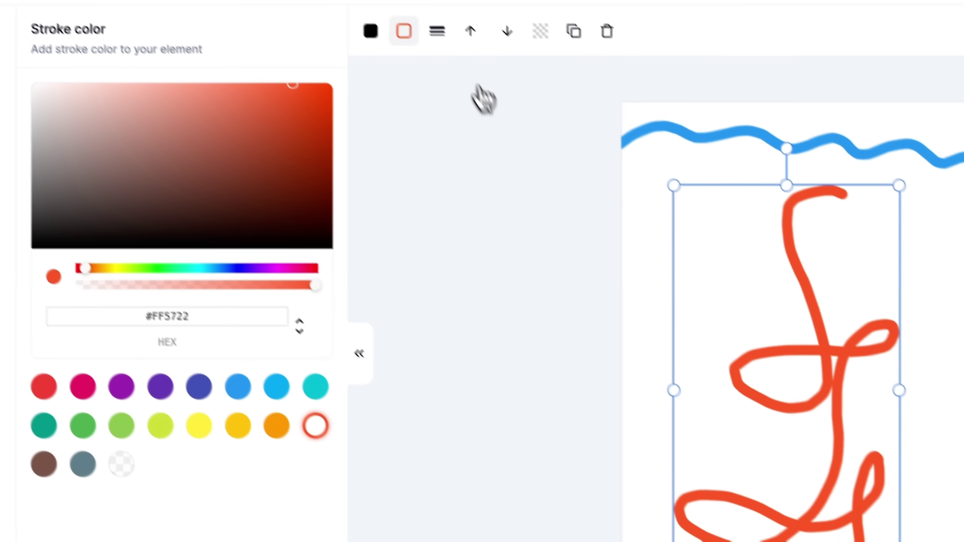
left_click(437, 33)
left_click_drag(107, 56, 191, 60)
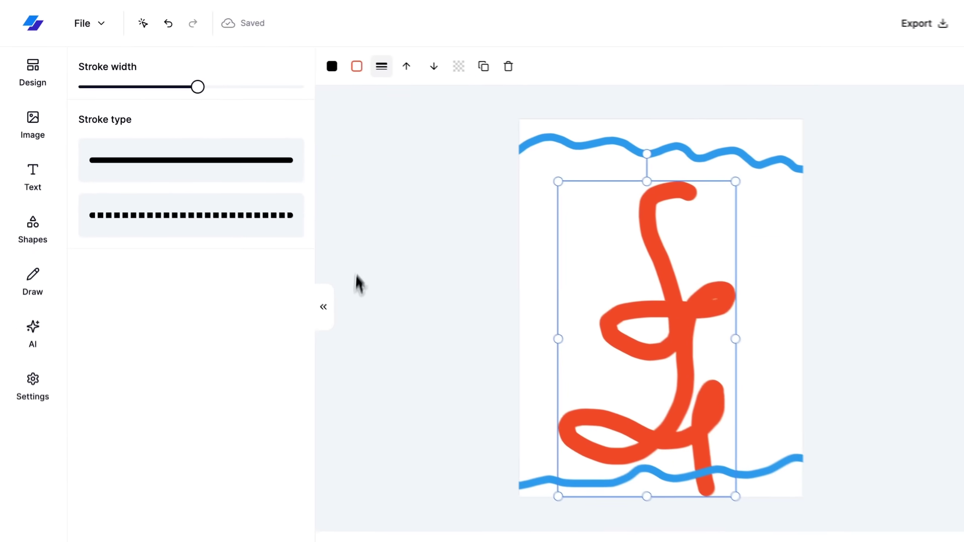
left_click(422, 412)
left_click(429, 391)
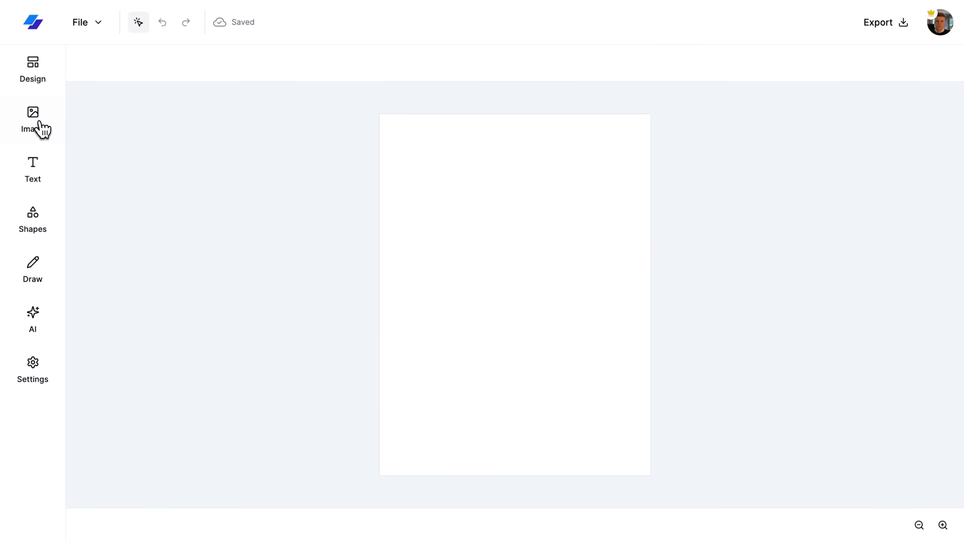
Step: Add the mountain-lake stock photo to the page
left_click(42, 127)
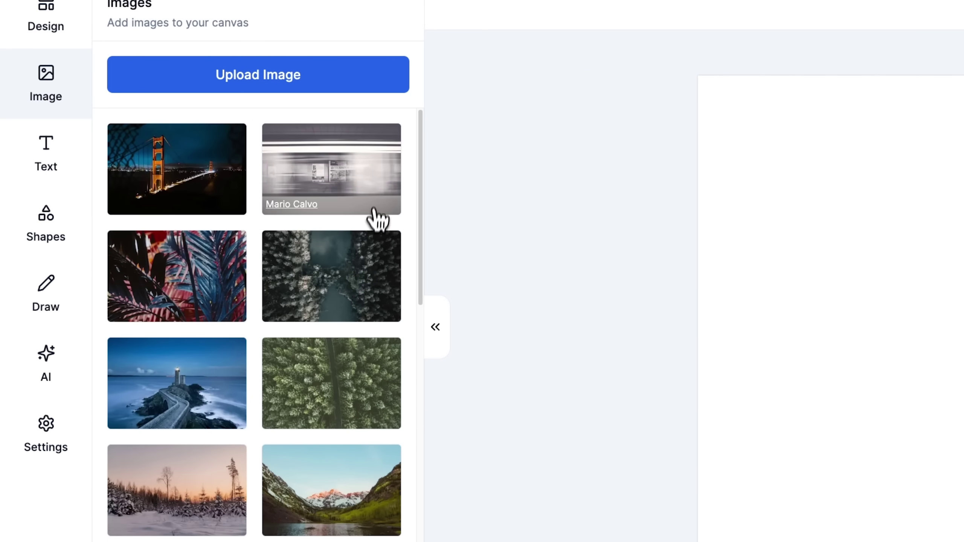
scroll(372, 224, "down", 2)
left_click(311, 433)
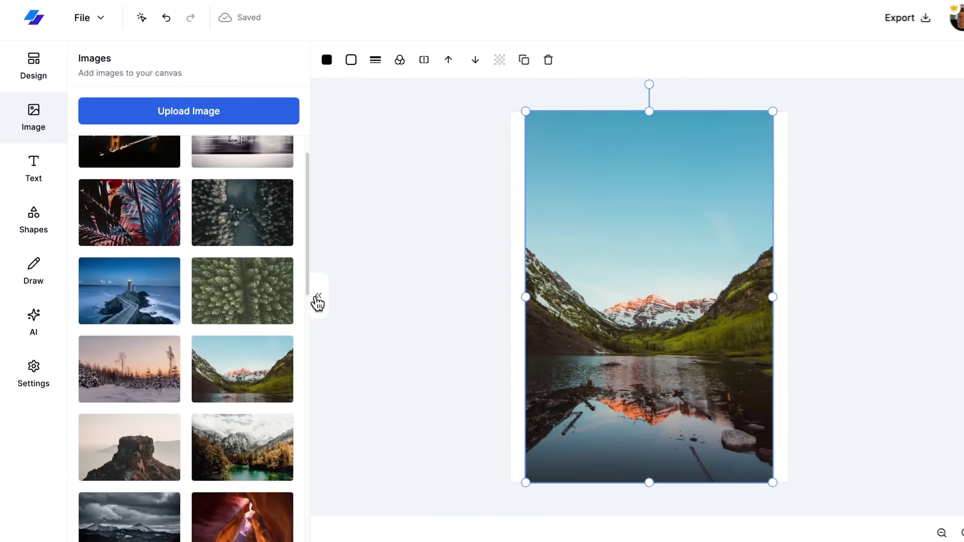
left_click(436, 327)
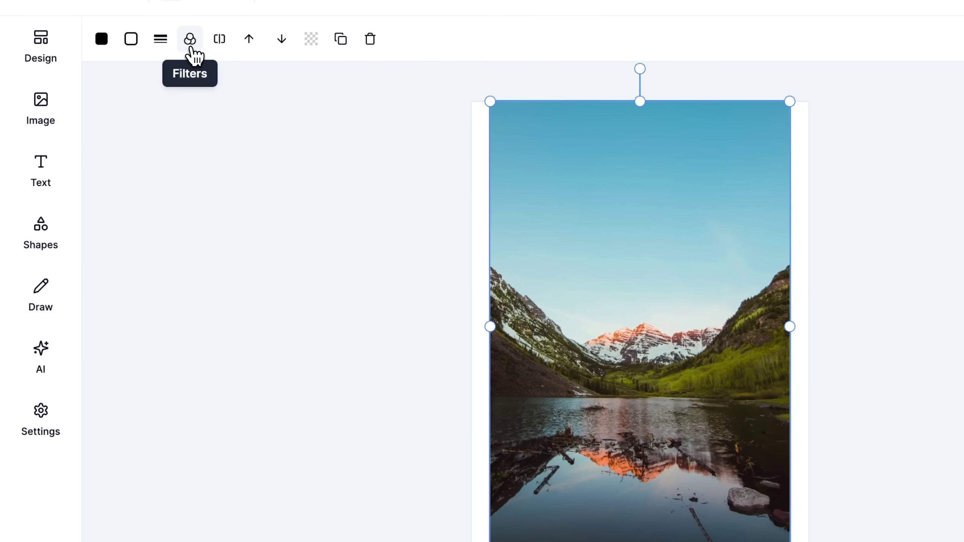
Step: Try the Polaroid, Kodachrome, Greyscale and Brownie filters on the photo, then apply Vintage
left_click(153, 63)
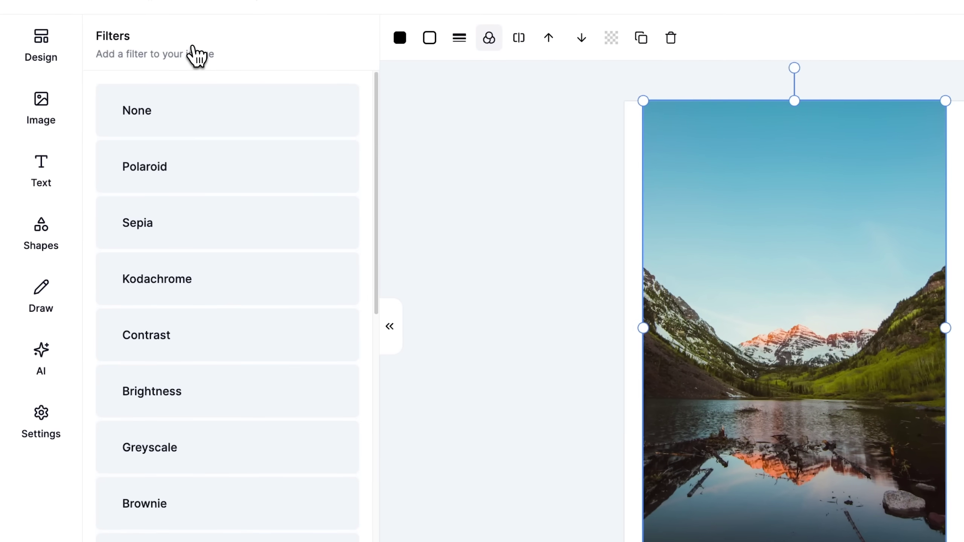
left_click(203, 183)
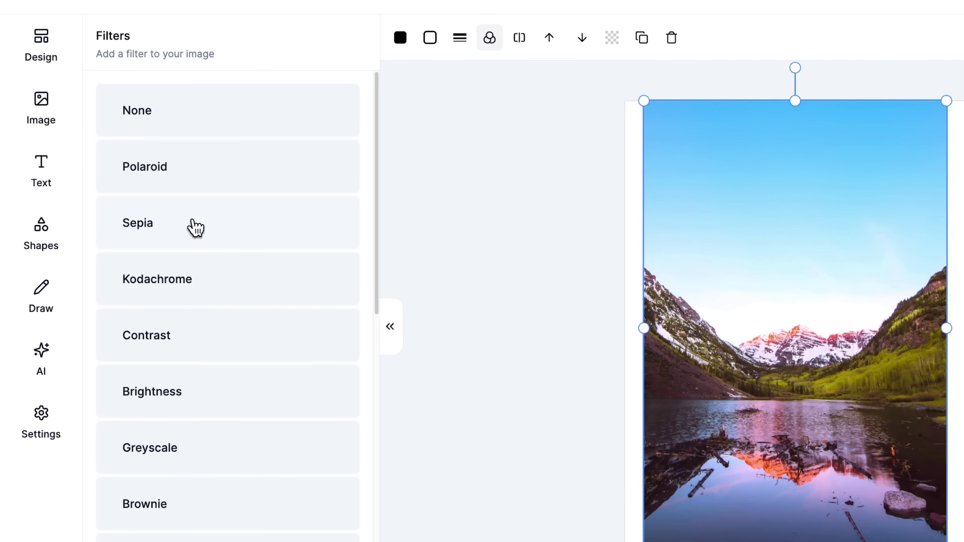
left_click(188, 270)
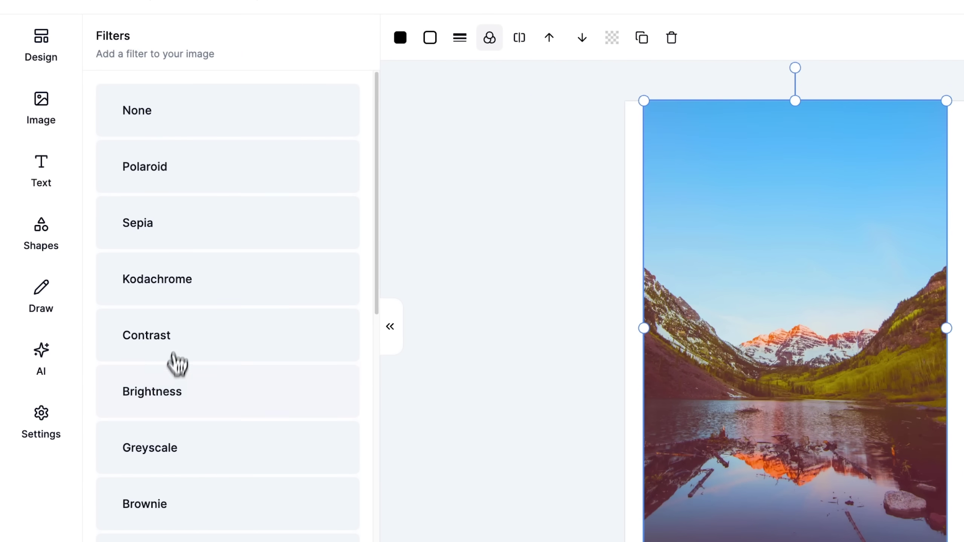
scroll(178, 376, "down", 2)
left_click(179, 372)
left_click(188, 418)
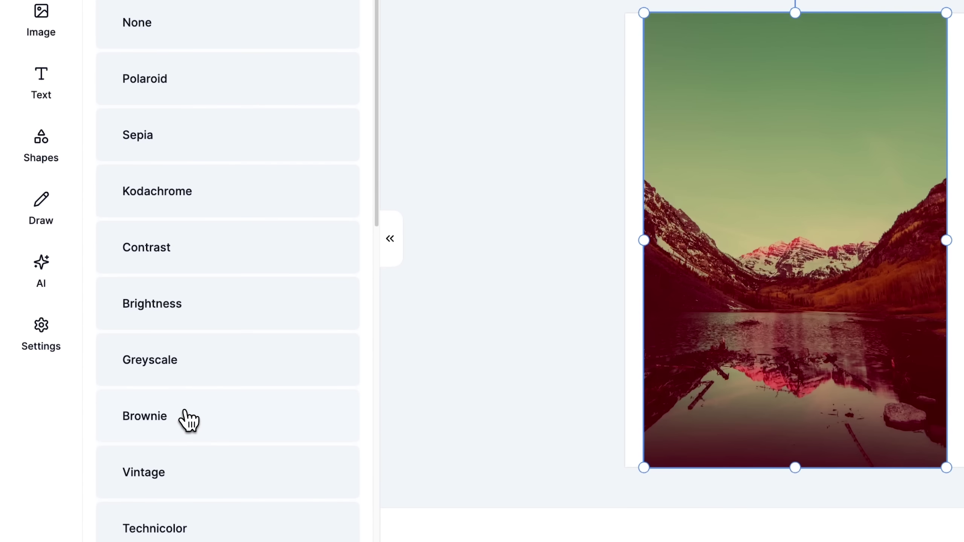
left_click(192, 467)
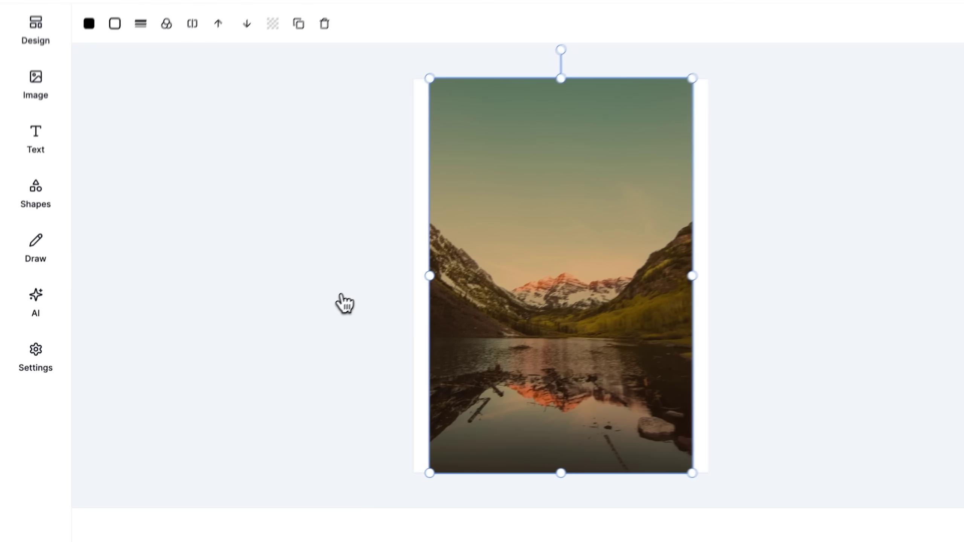
Step: Shrink the landscape photo into the top-left and paste the jazz painting prompt into the AI generator
left_click_drag(794, 462, 599, 127)
left_click(516, 204)
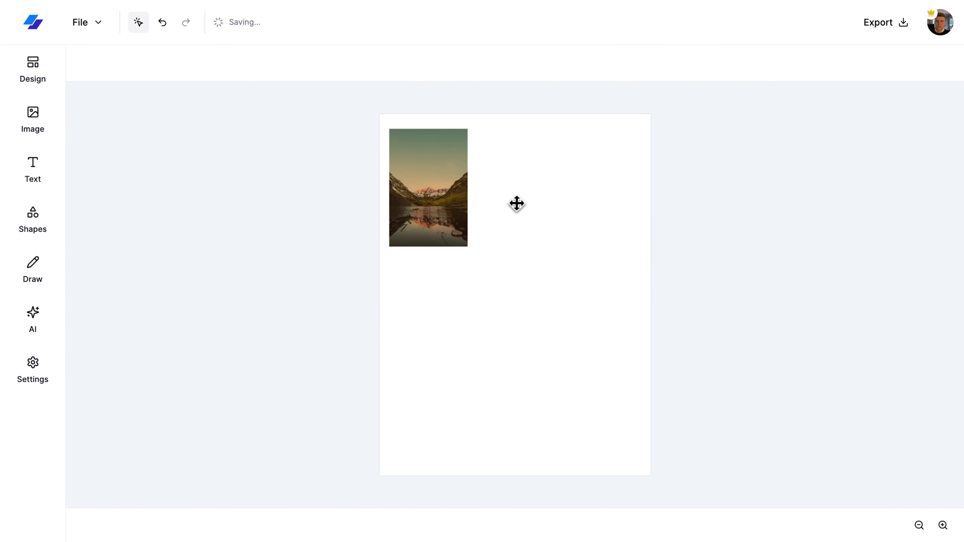
left_click(37, 325)
left_click(178, 176)
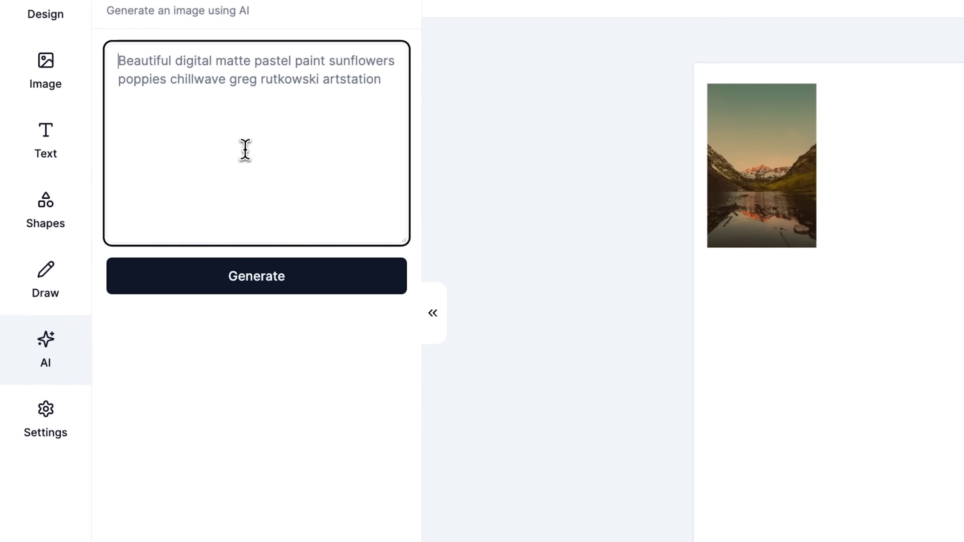
key("ctrl+a")
type("Abstract painting representing the sound of jazz music, using vibrant colors and erratic shapes.")
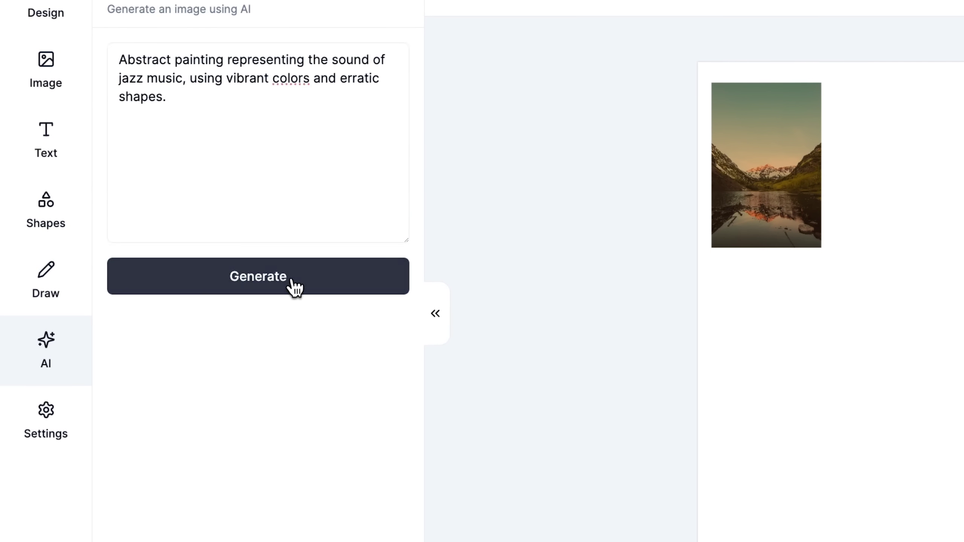
Step: Generate the abstract jazz painting, then shrink it and move it to the page's top-right
left_click(295, 285)
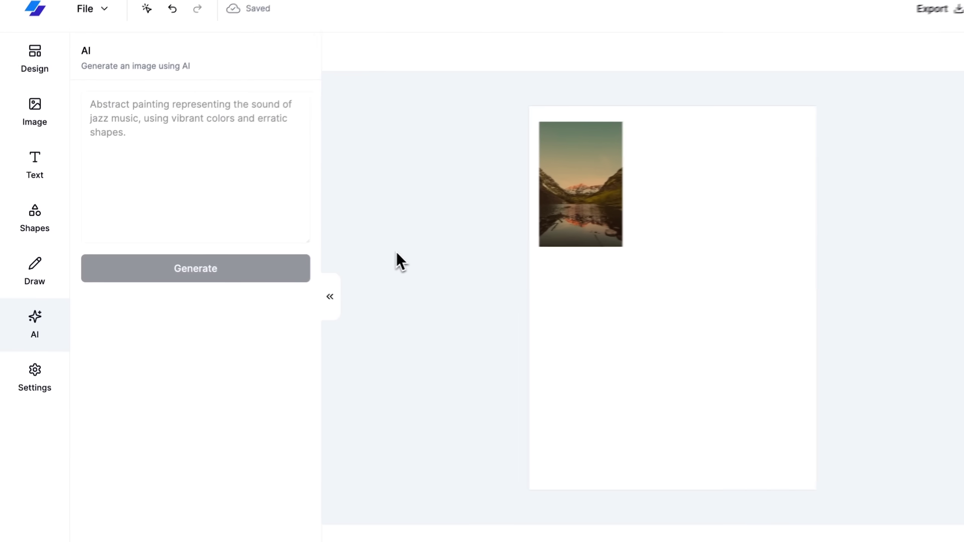
left_click(317, 292)
left_click_drag(334, 114, 562, 343)
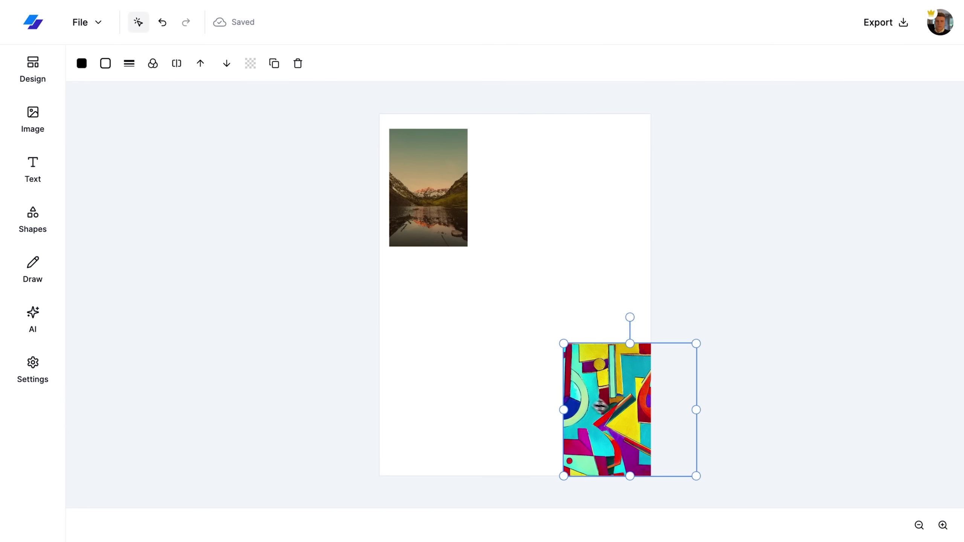
left_click_drag(622, 412, 557, 200)
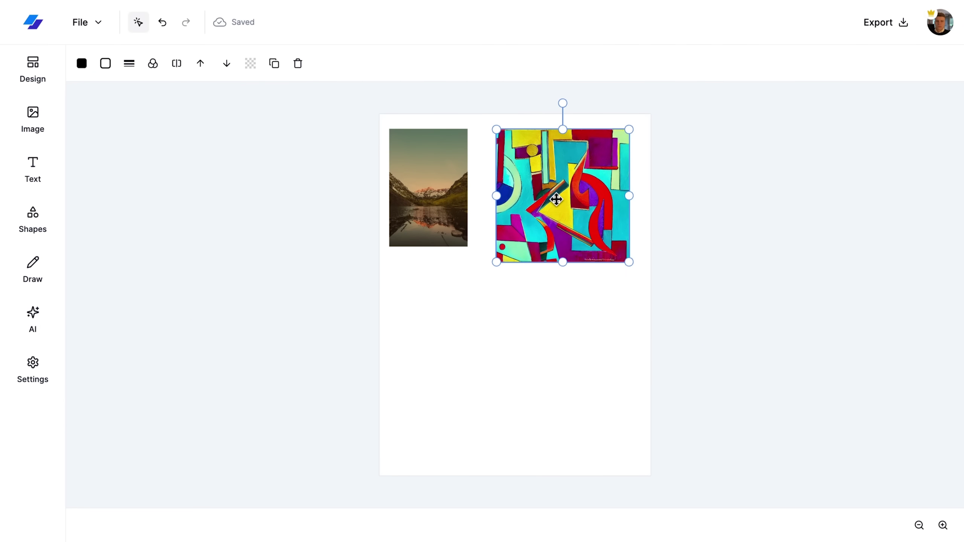
Step: Upload the waving avatar picture, shrink it and place it below the mountain photo
left_click(38, 131)
left_click(184, 120)
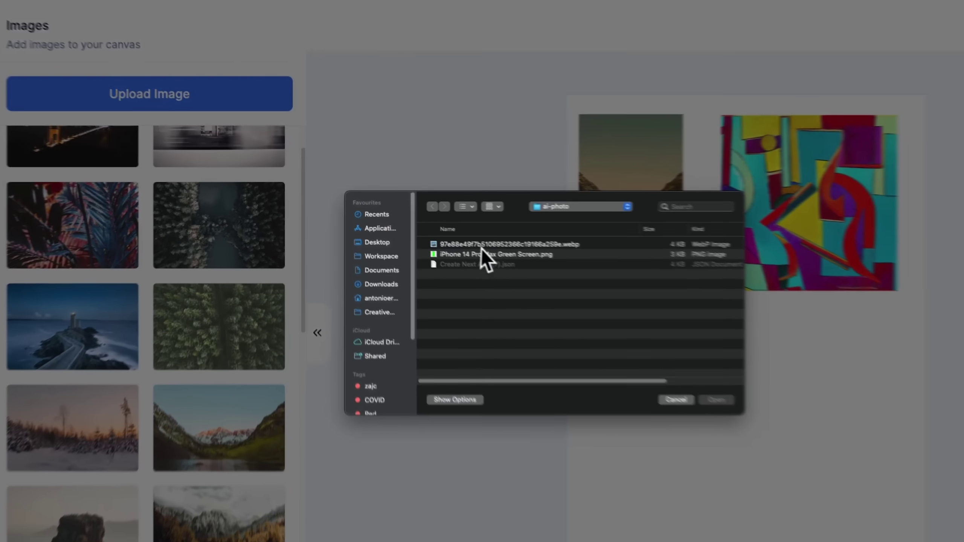
double_click(607, 298)
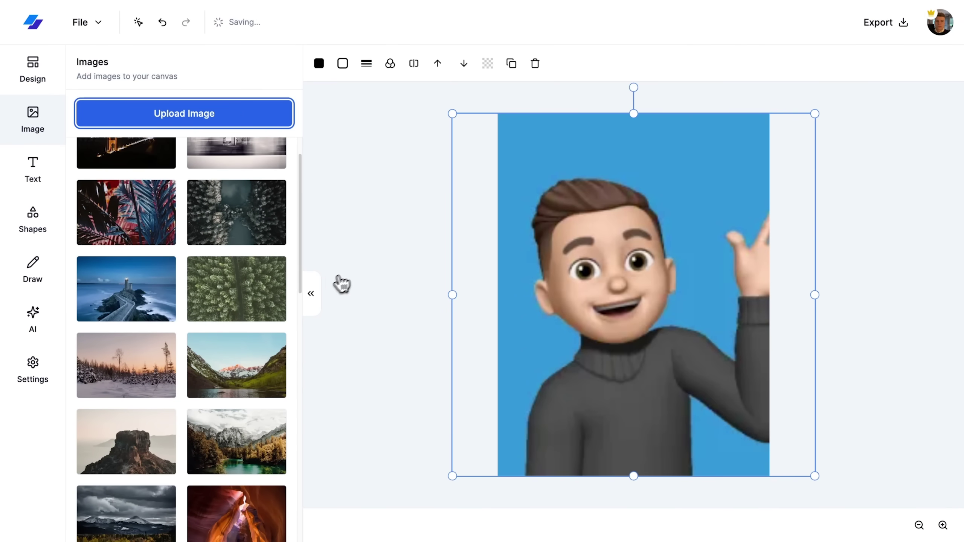
left_click(311, 293)
left_click_drag(341, 118, 542, 324)
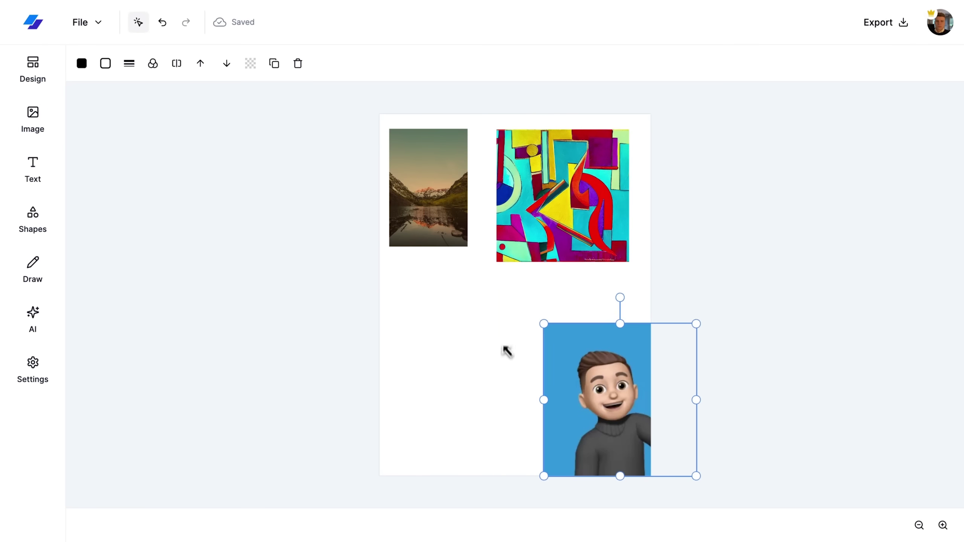
left_click_drag(577, 365, 454, 326)
left_click_drag(564, 437, 511, 384)
left_click_drag(465, 353, 451, 374)
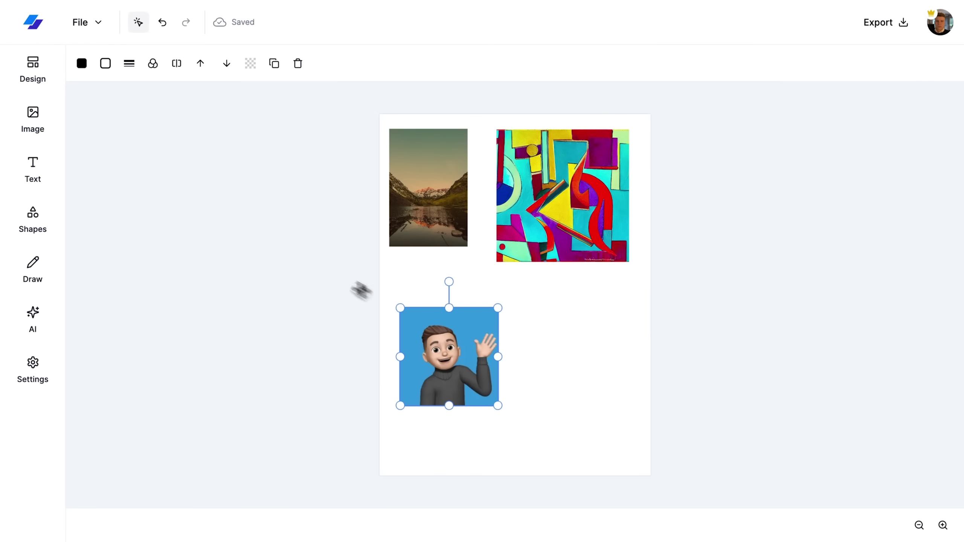
Step: Make a background-free copy of the avatar and place it, shrunk, beside the blue avatar
left_click(178, 65)
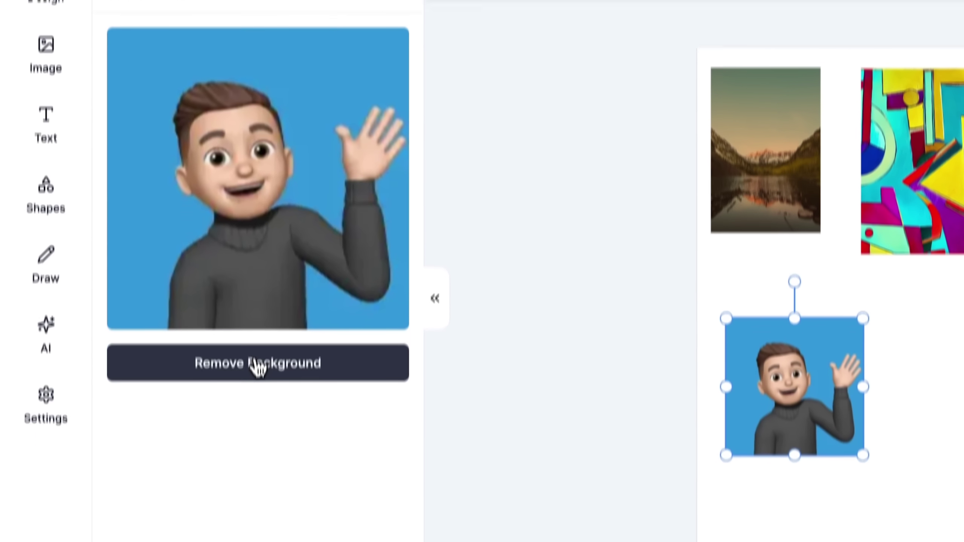
left_click(184, 346)
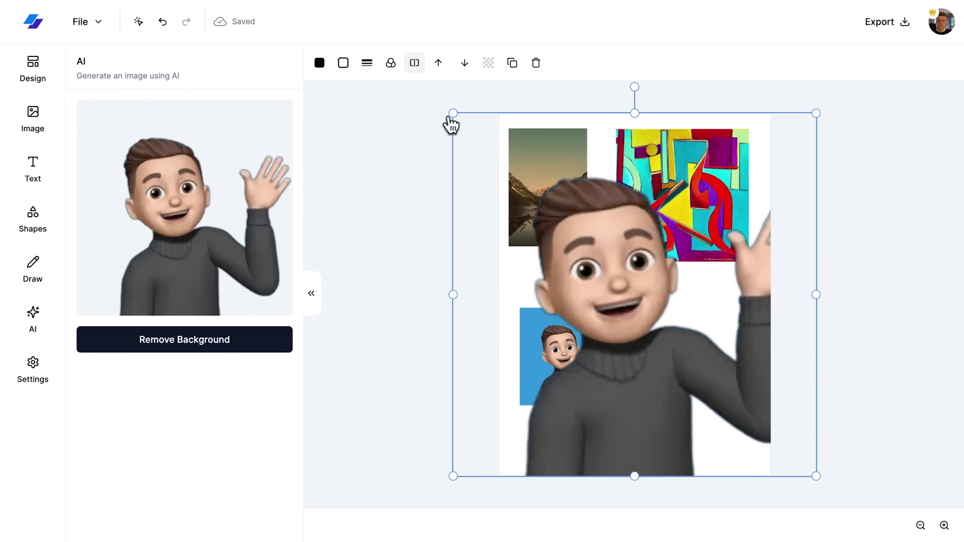
left_click_drag(450, 118, 680, 425)
left_click_drag(768, 449, 708, 378)
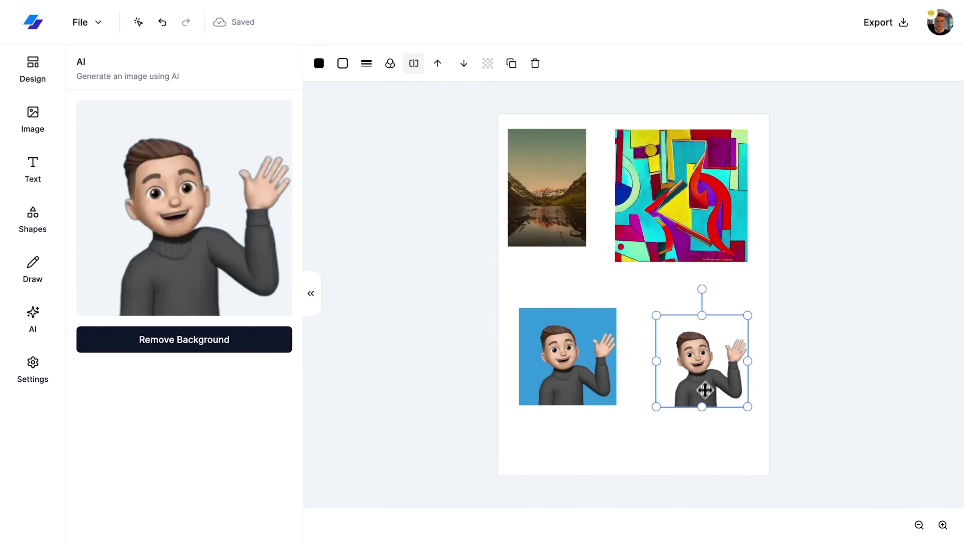
left_click(684, 428)
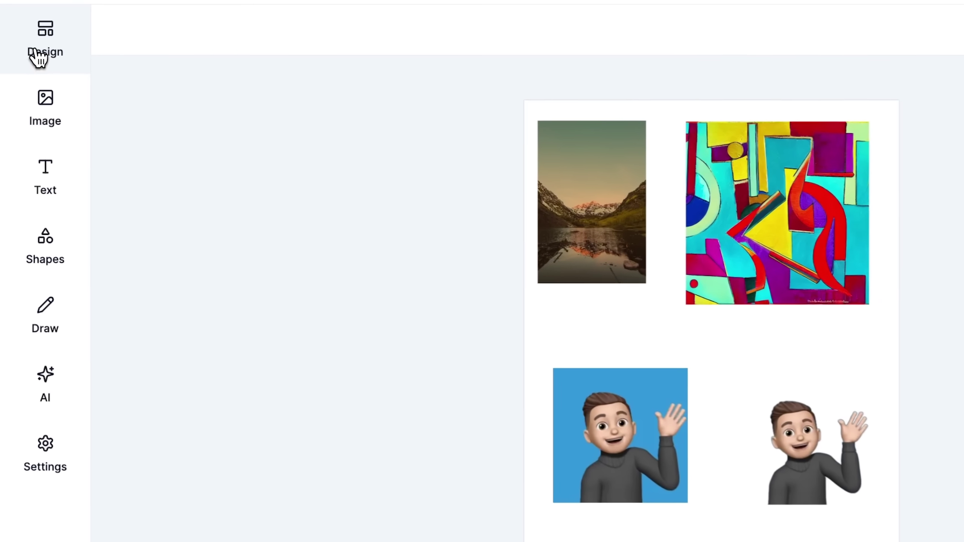
Step: Replace the current design with the Flash Sale poster template
left_click(32, 77)
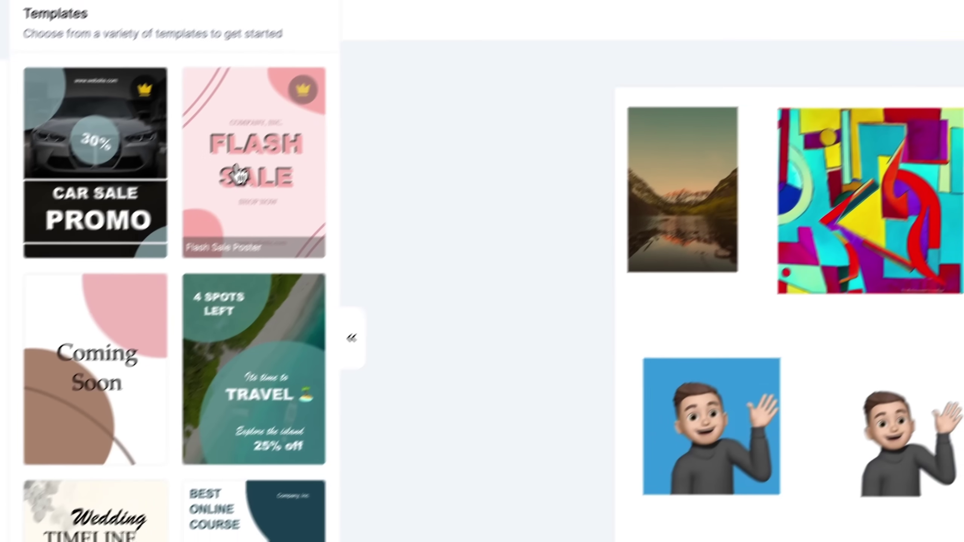
left_click(327, 133)
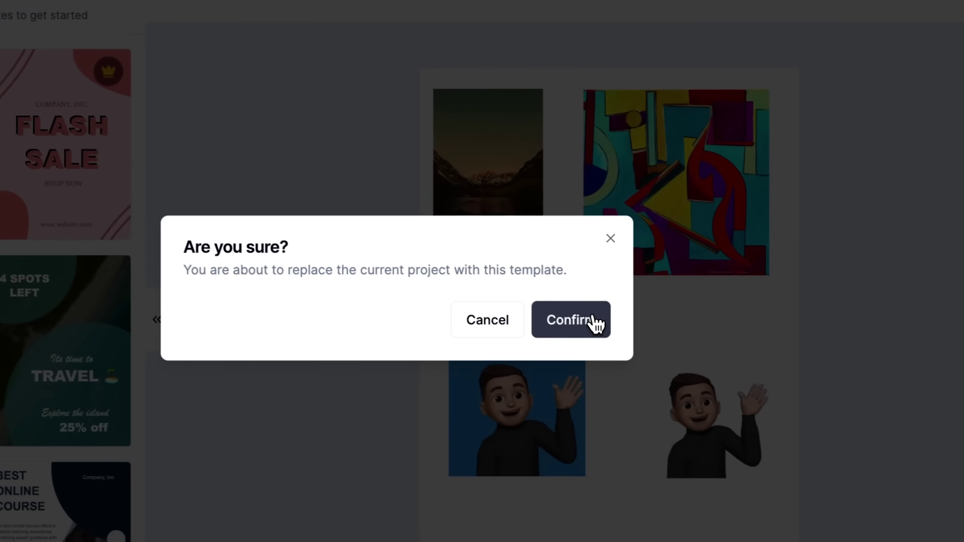
left_click(744, 368)
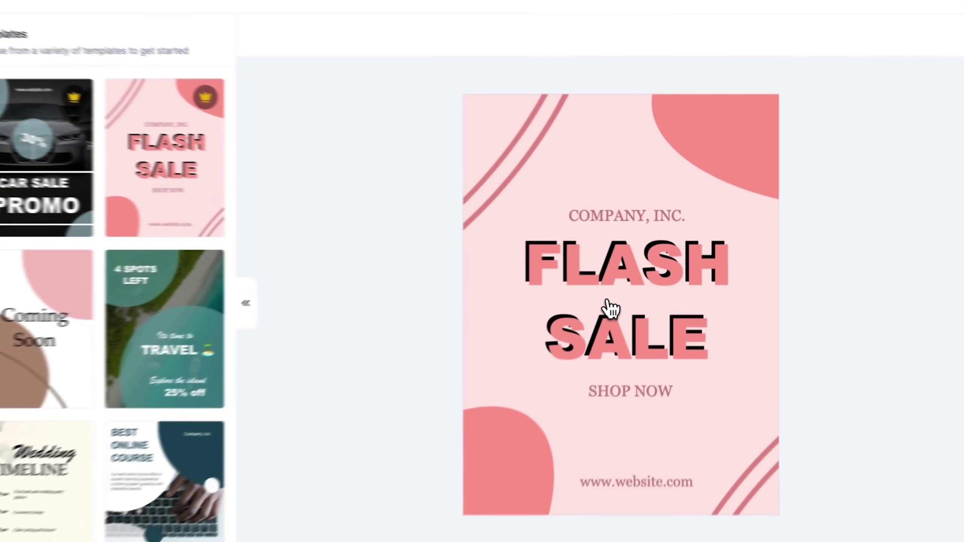
left_click(304, 294)
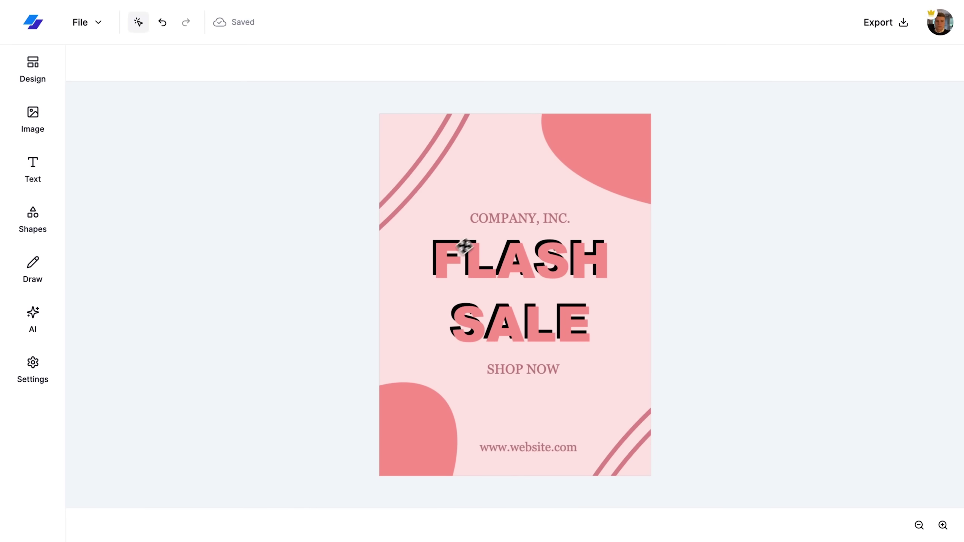
Step: Change the COMPANY, INC. line to read 'code with Antonio'
triple_click(505, 216)
type("code")
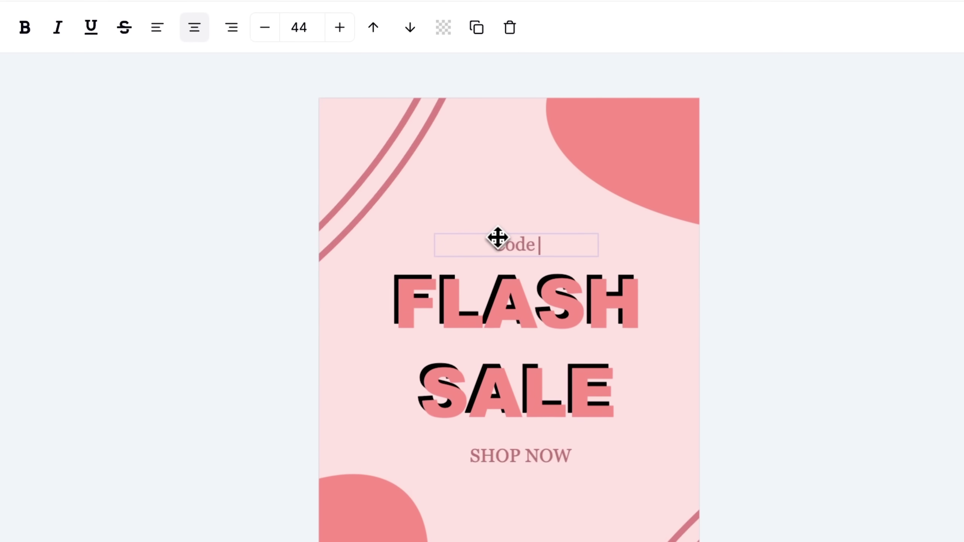
type(" with Antonio")
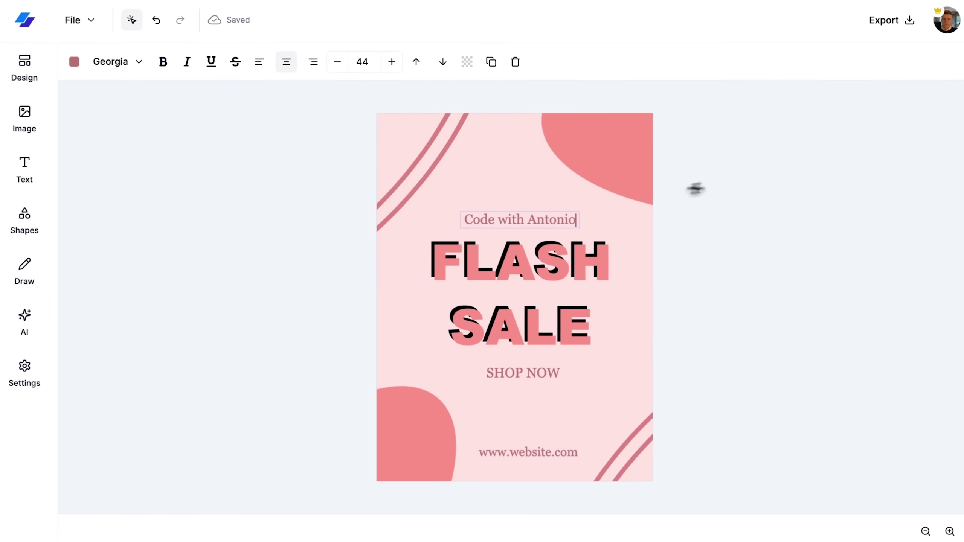
left_click(830, 192)
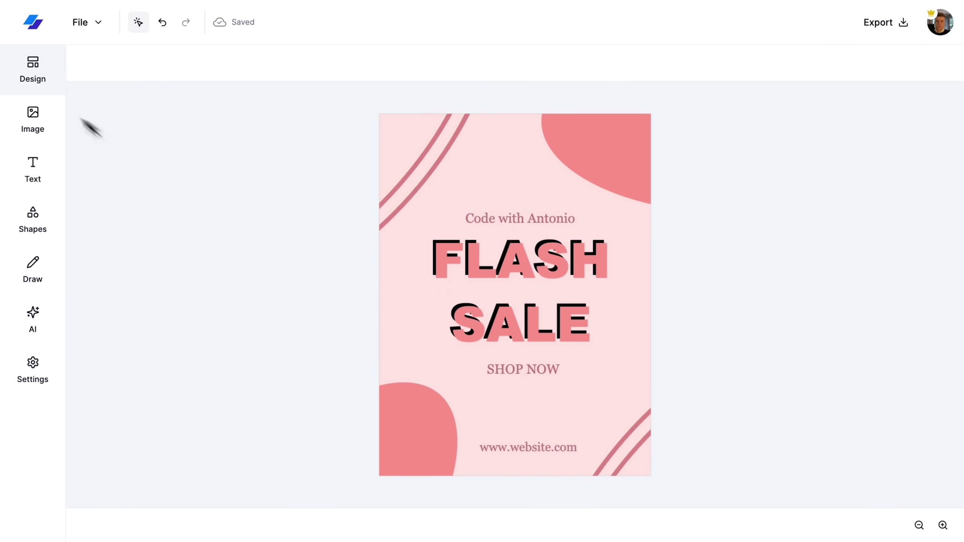
Step: From the home dashboard, open a project, delete its Soon text and add a heading
left_click(33, 26)
scroll(569, 207, "down", 4)
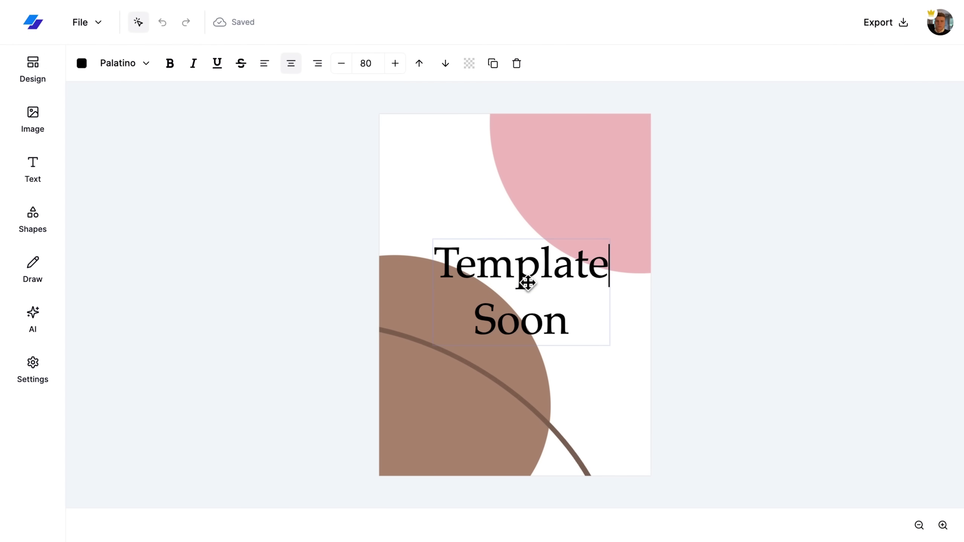
key("BackSpace")
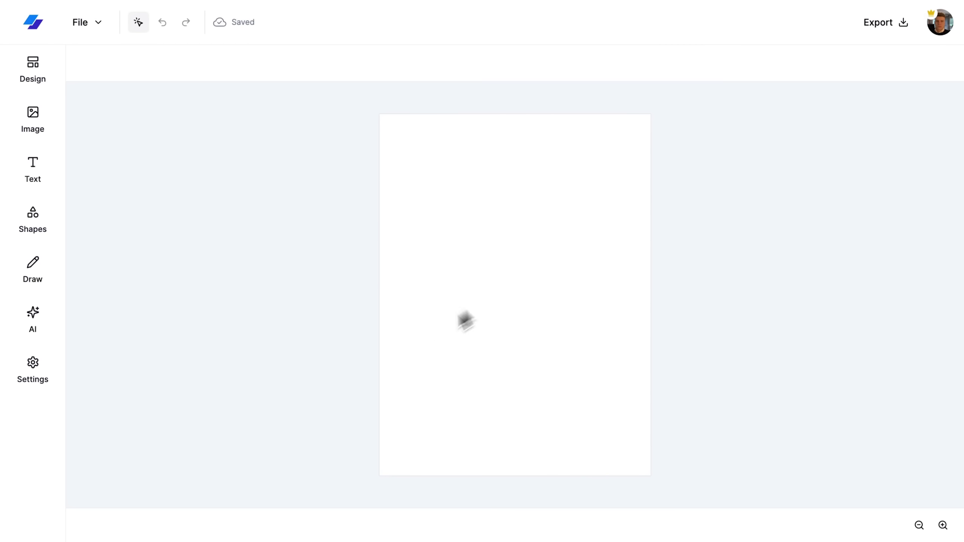
left_click(46, 183)
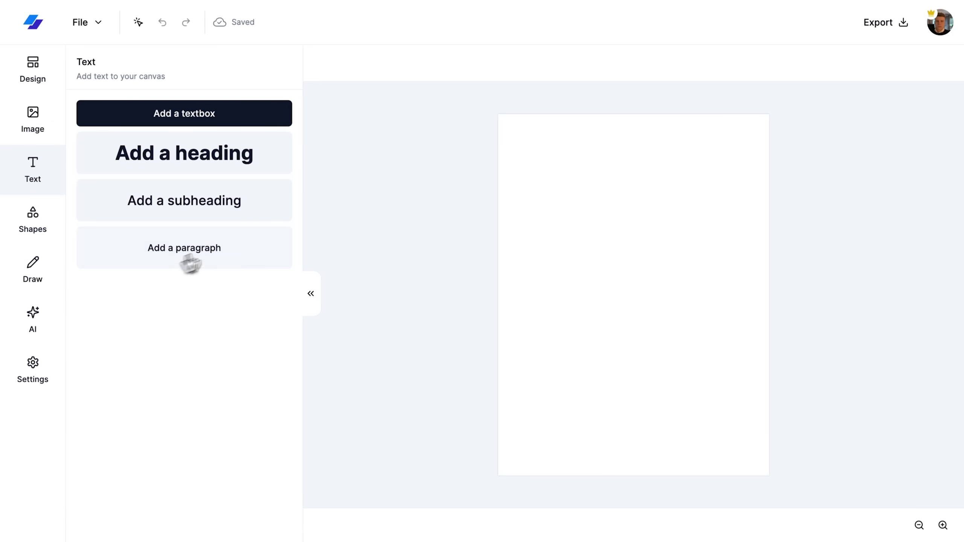
left_click(223, 171)
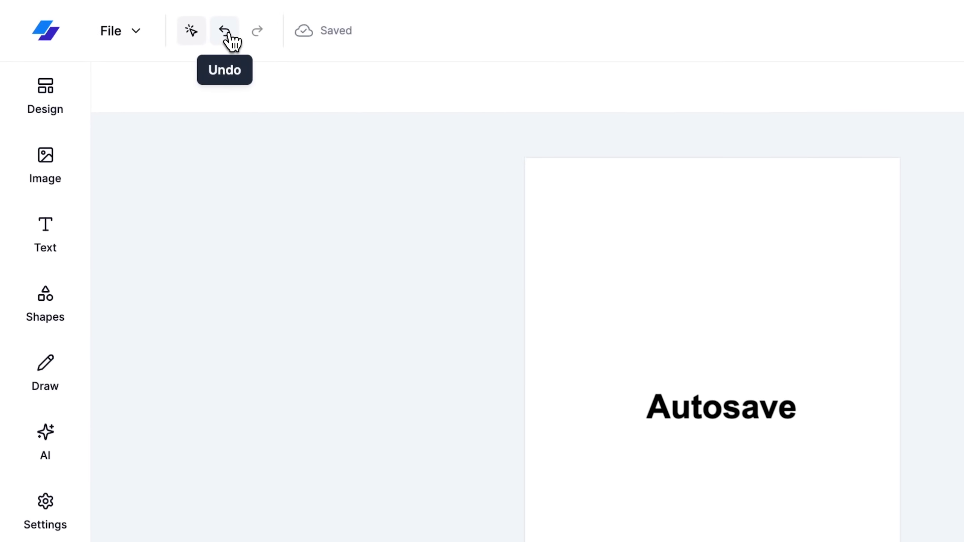
Step: Undo the heading change to Autosave and return to the home dashboard
left_click(228, 33)
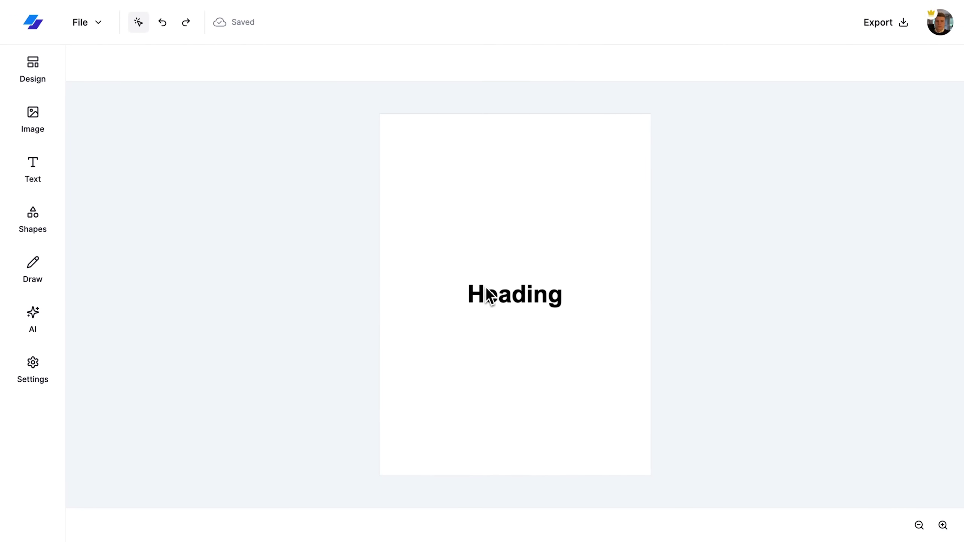
left_click(38, 30)
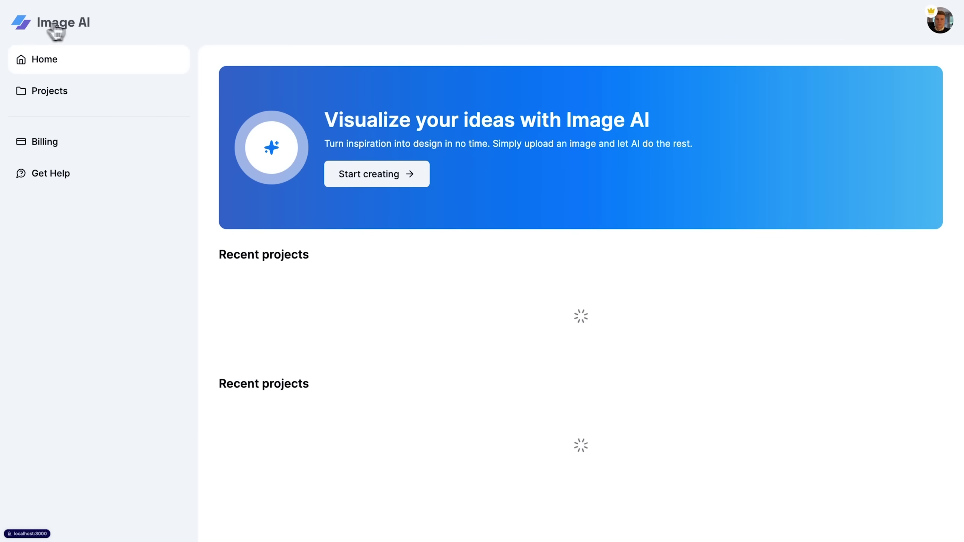
scroll(576, 181, "down", 7)
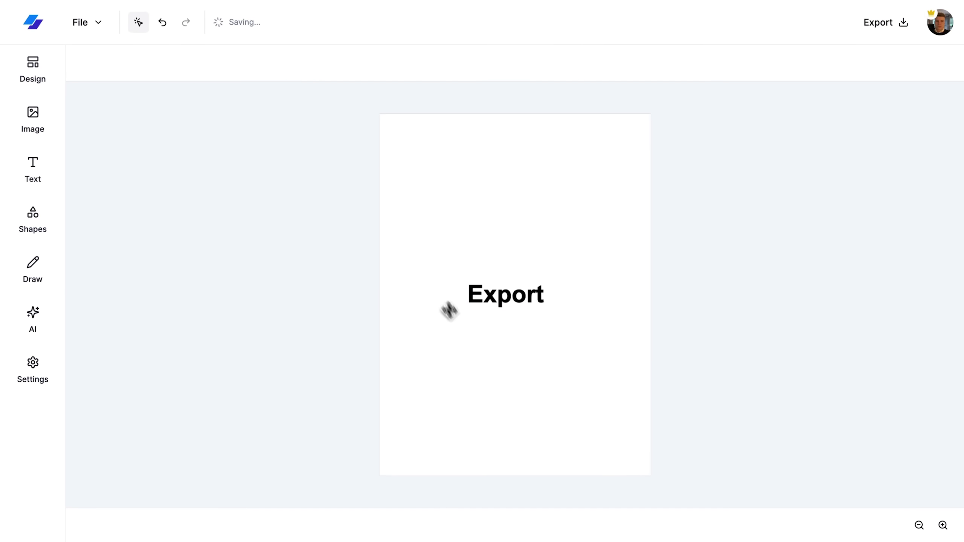
Step: Download the design as a JSON file and go back to the home dashboard
left_click(888, 33)
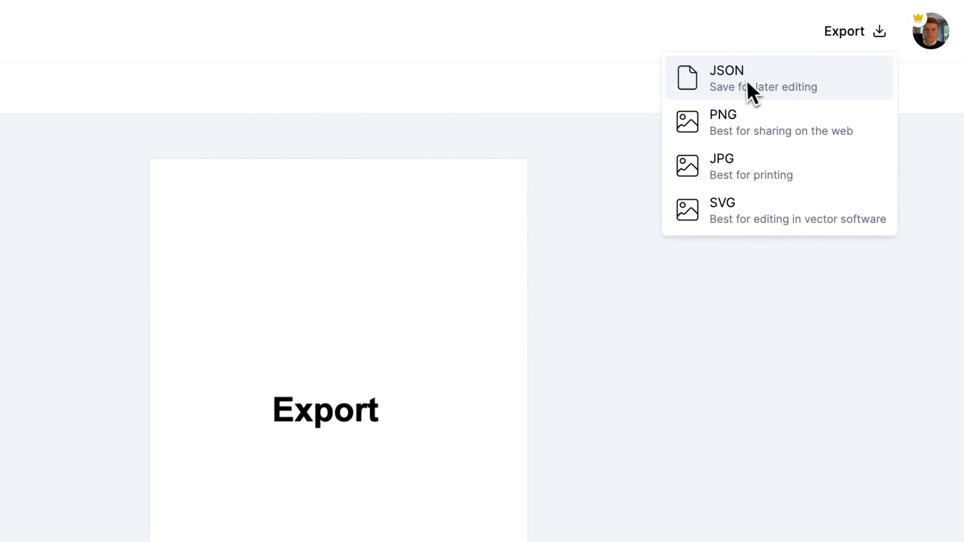
left_click(808, 68)
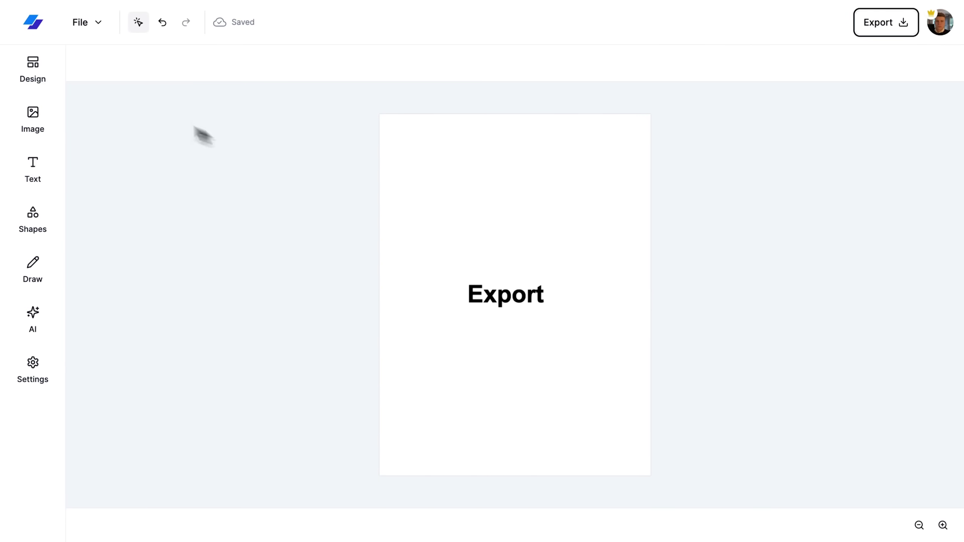
left_click(34, 33)
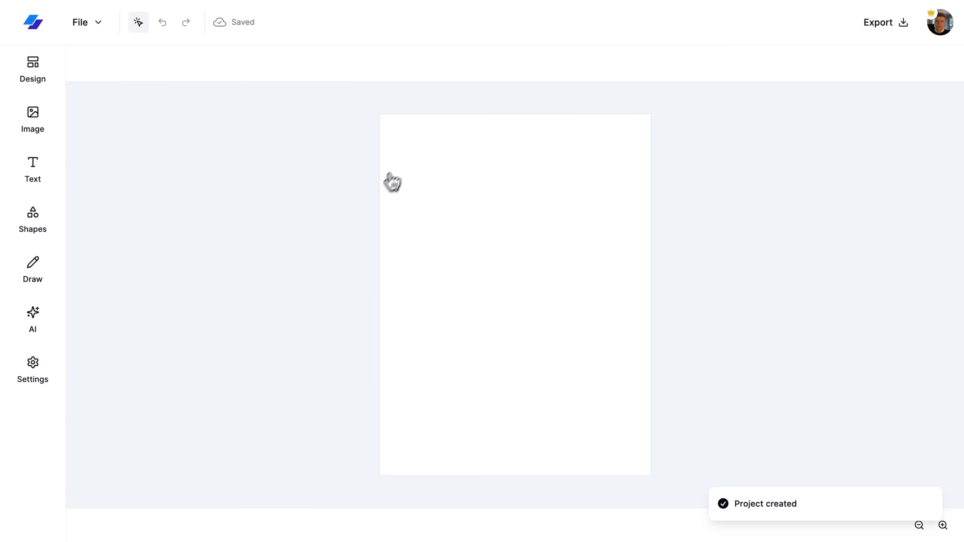
Step: Load the exported JSON file into the new project via File > Open
left_click(89, 23)
left_click(108, 45)
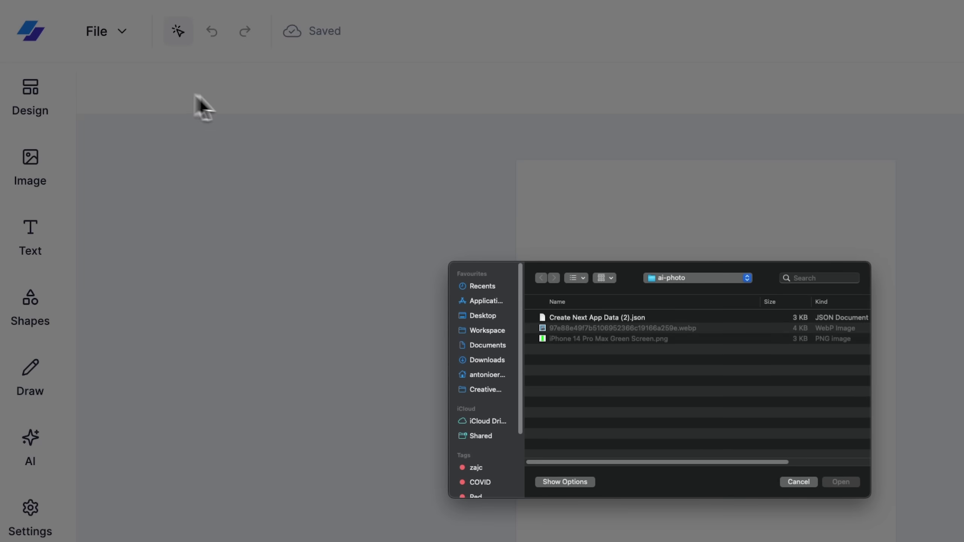
double_click(596, 318)
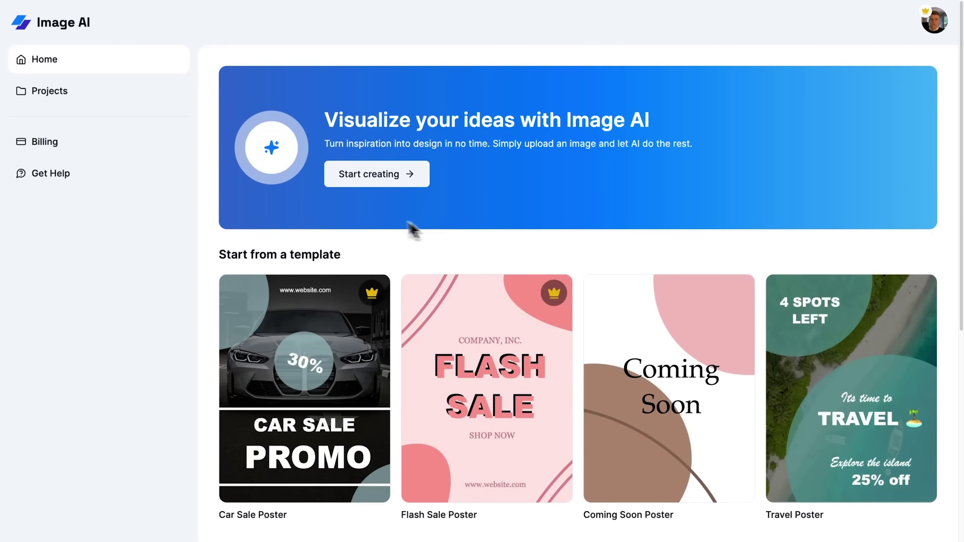
Step: Resize the Car Sale poster page to 500 × 500 px
scroll(413, 230, "down", 3)
mouse_move(312, 297)
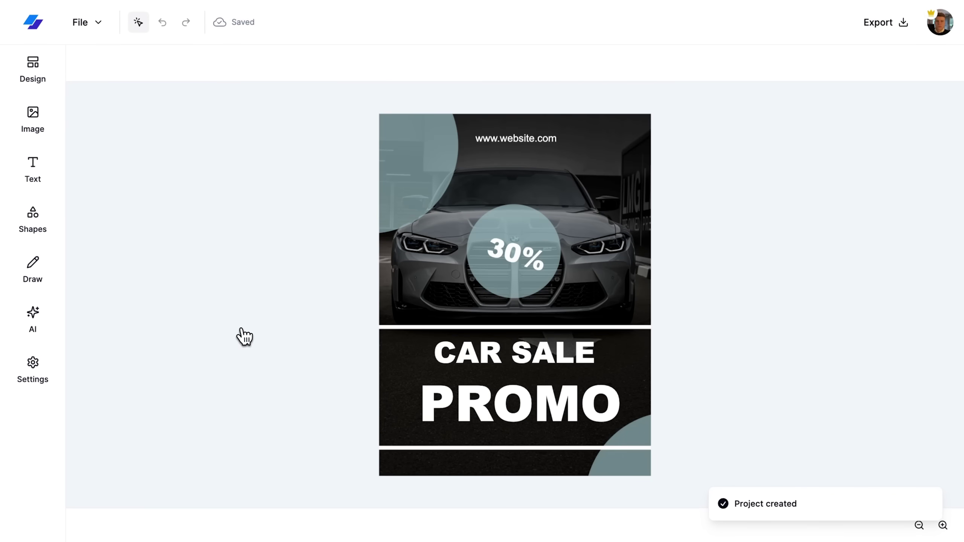
left_click(33, 365)
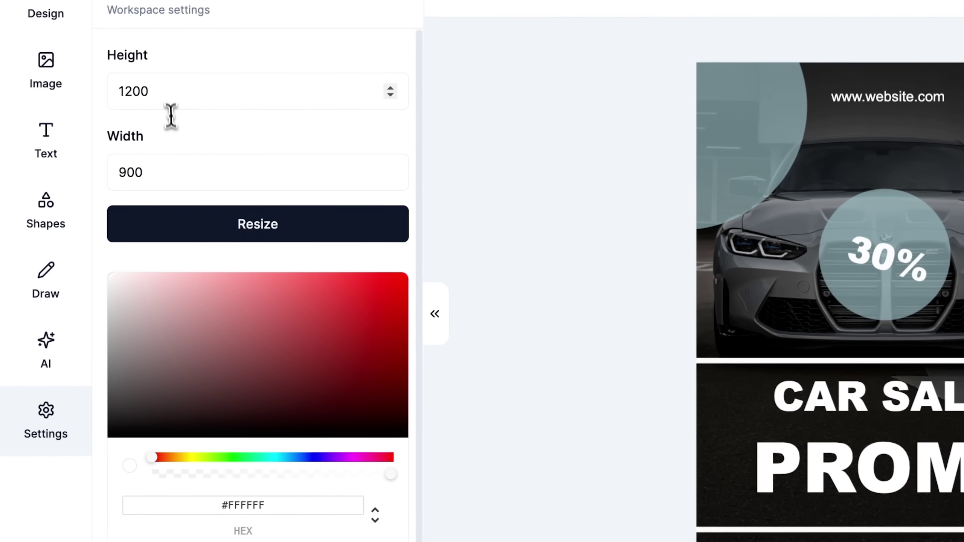
left_click_drag(124, 148, 72, 132)
type("500")
key("Tab")
type("500")
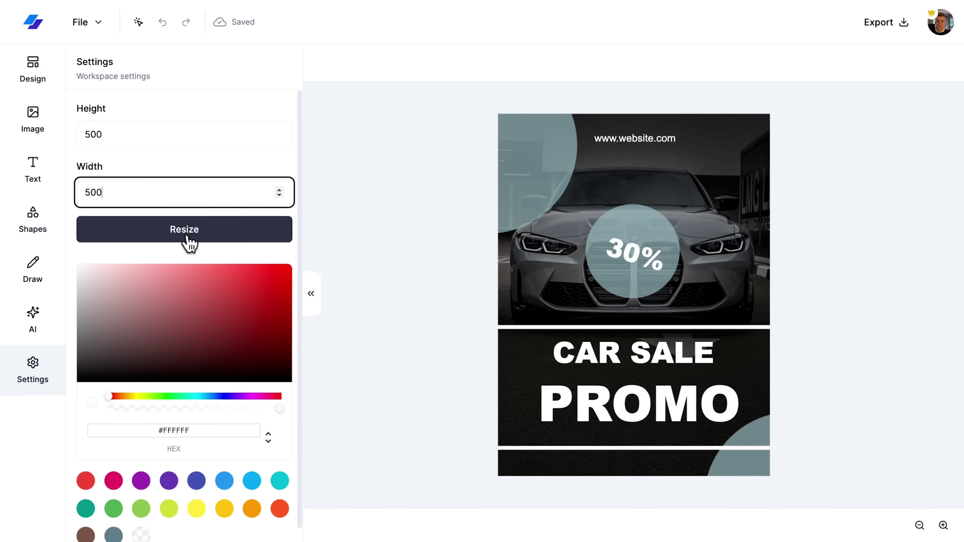
left_click(190, 233)
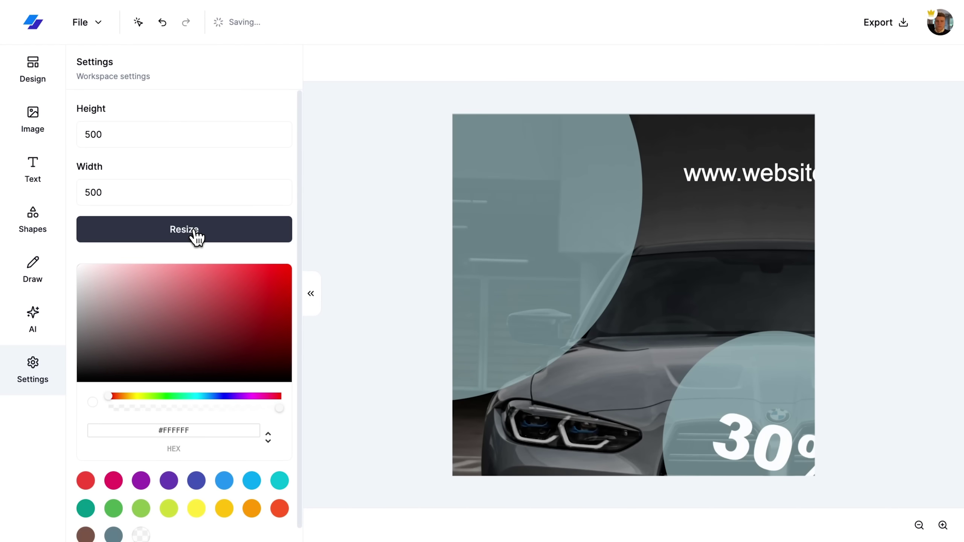
Step: Reopen the resized project from home and apply the Wedding Timeline template
left_click(36, 39)
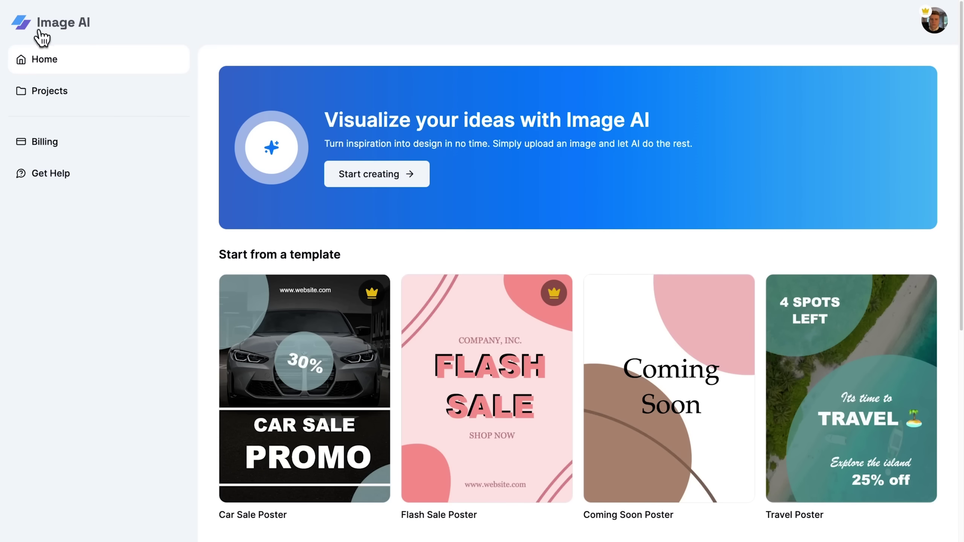
scroll(312, 286, "down", 5)
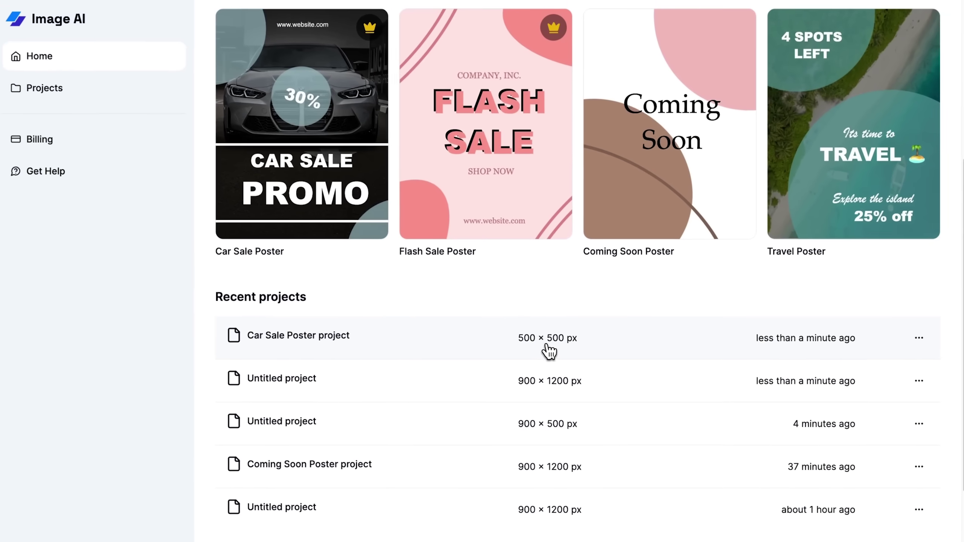
left_click(549, 352)
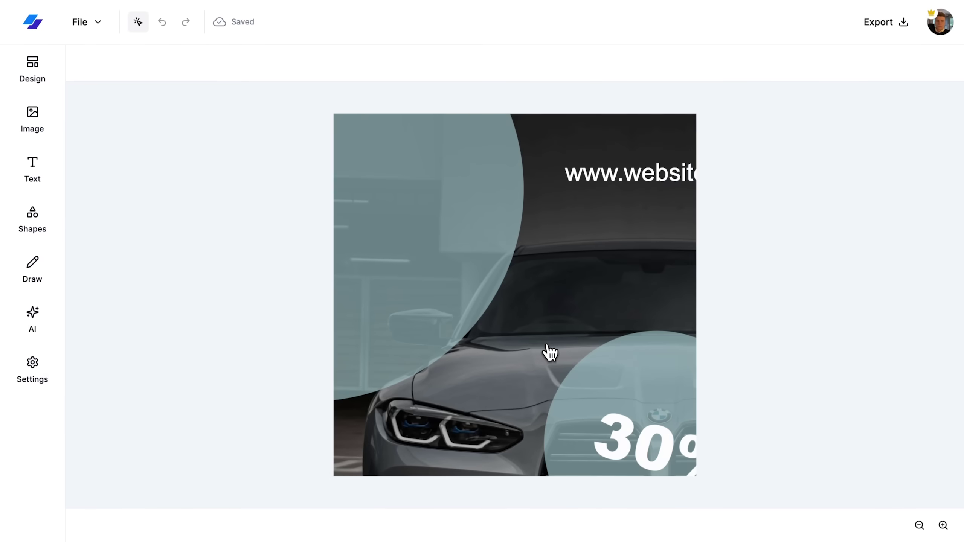
left_click(38, 86)
left_click(125, 429)
Step: Confirm the Wedding Timeline template and set the page background to light blue #BED1FF
left_click(604, 293)
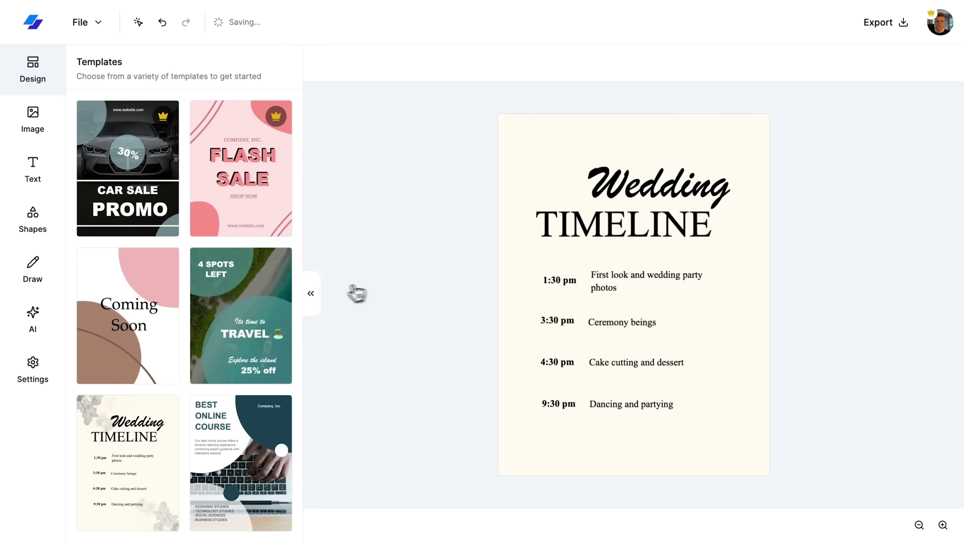
left_click(319, 293)
left_click(33, 366)
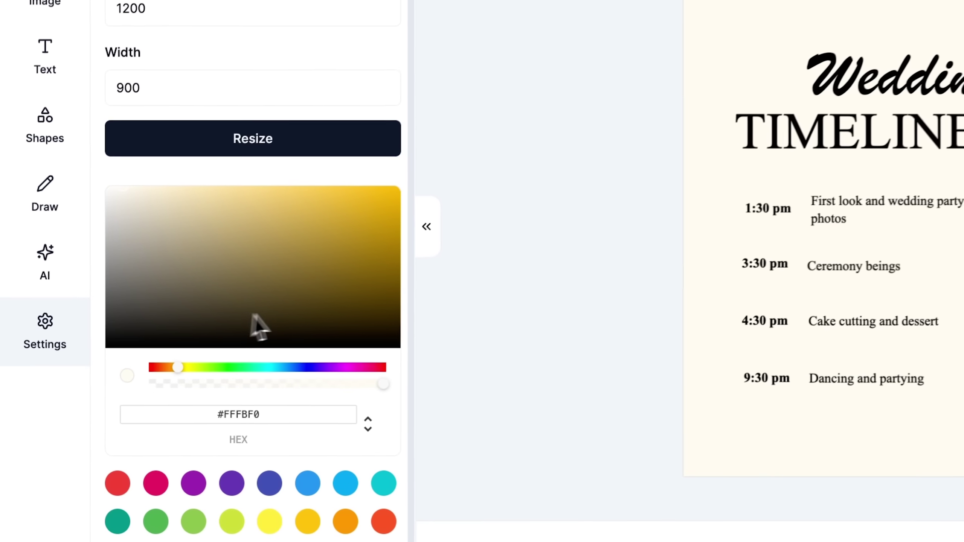
left_click_drag(192, 365, 348, 382)
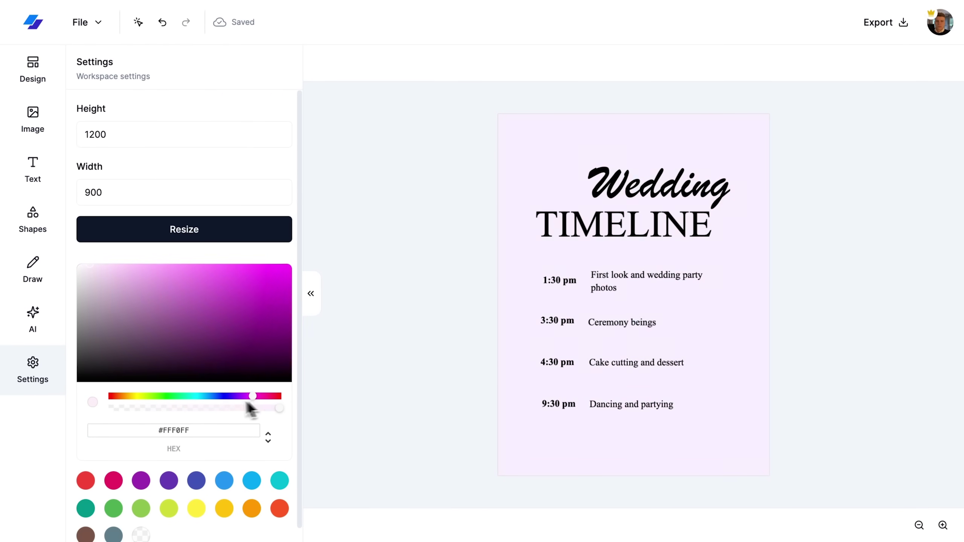
left_click_drag(247, 404, 214, 401)
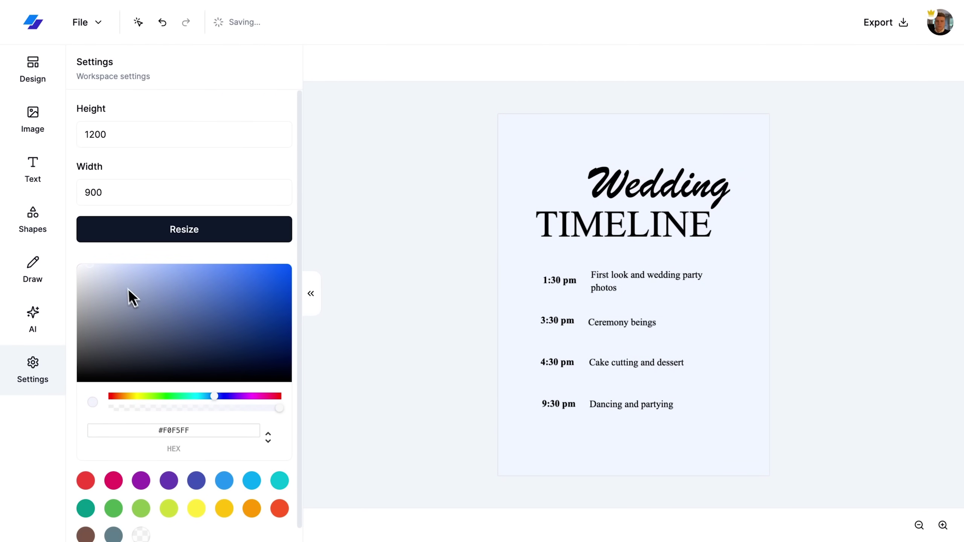
left_click(116, 267)
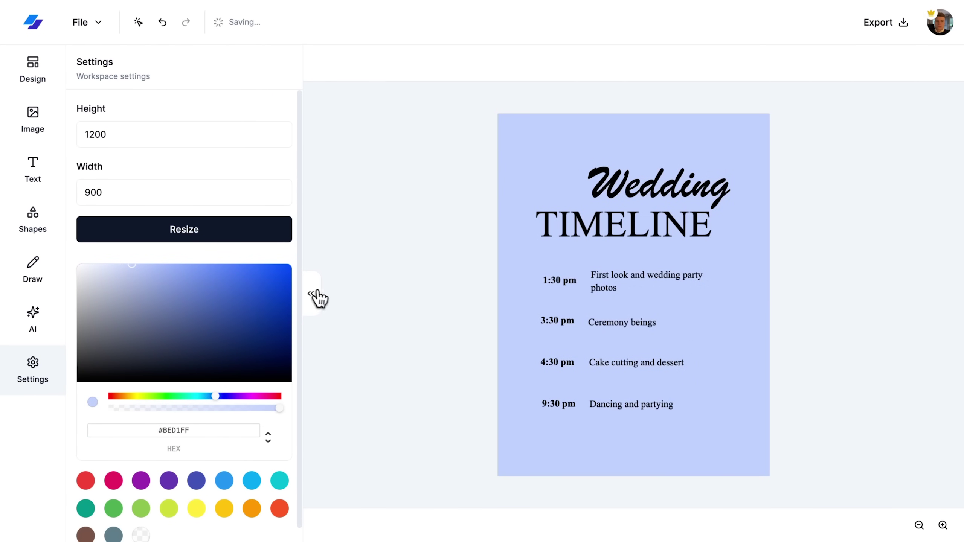
Step: Download the wedding timeline design as a PNG image
left_click(316, 296)
left_click(879, 24)
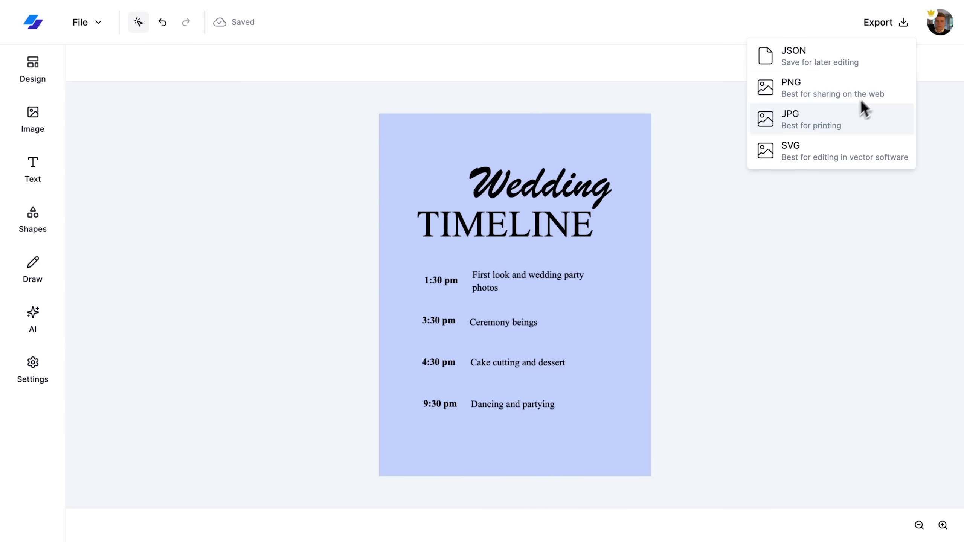
left_click(822, 92)
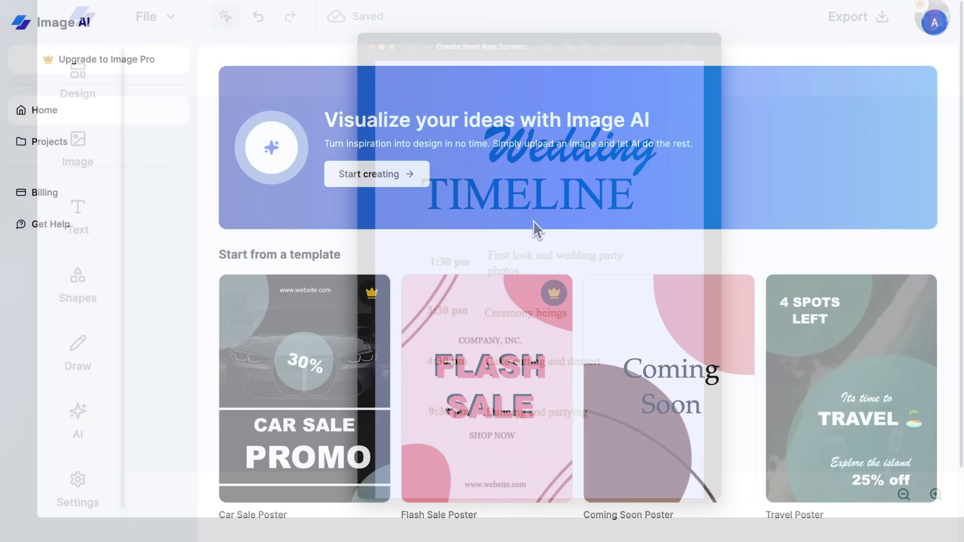
scroll(524, 181, "down", 2)
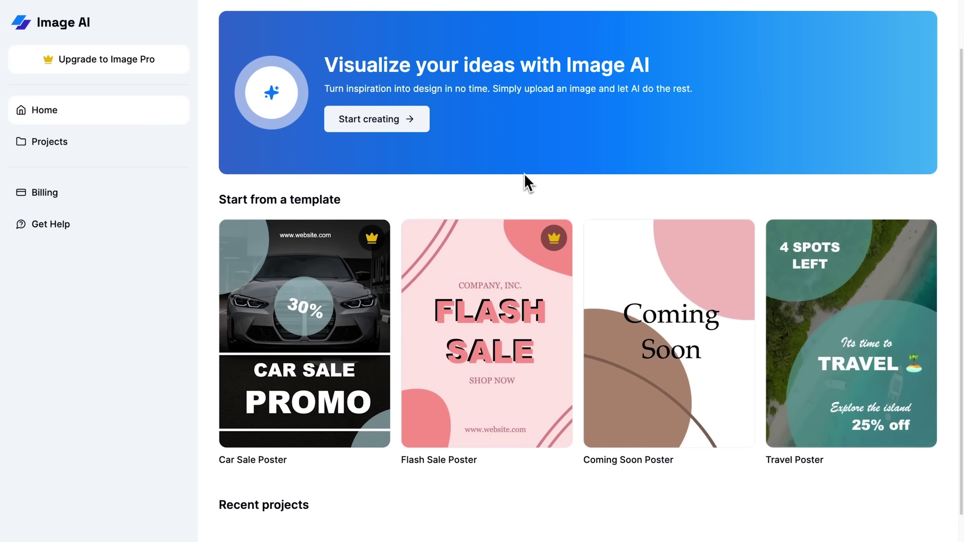
mouse_move(365, 236)
left_click(348, 253)
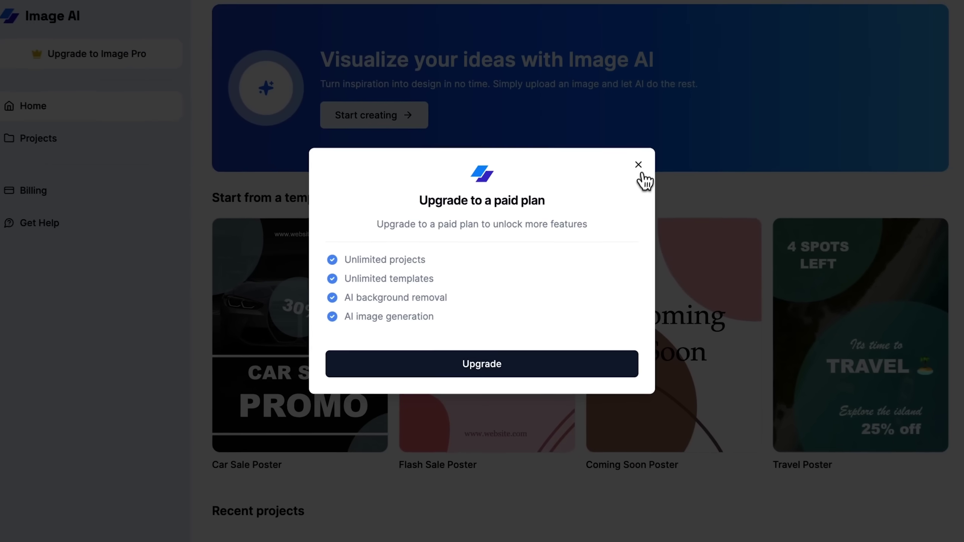
left_click(737, 97)
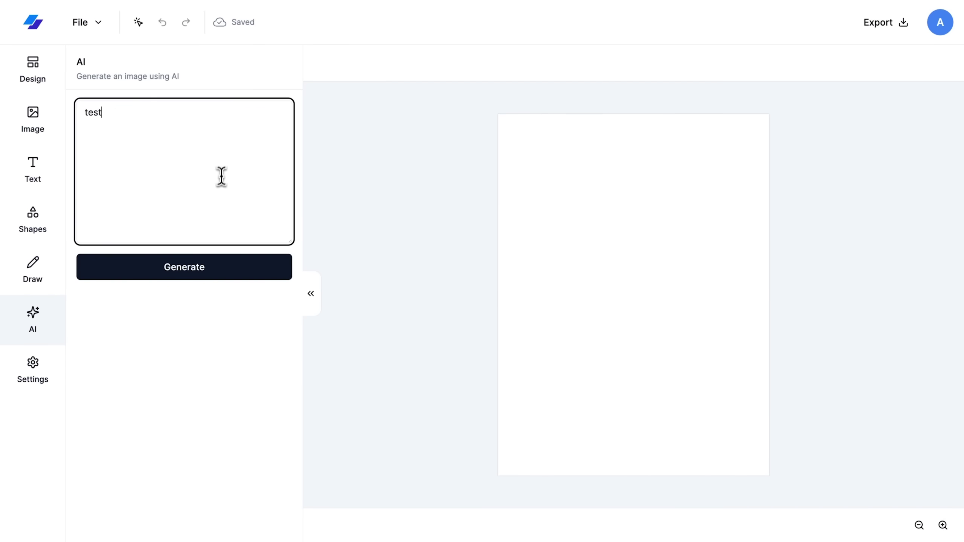
left_click(216, 273)
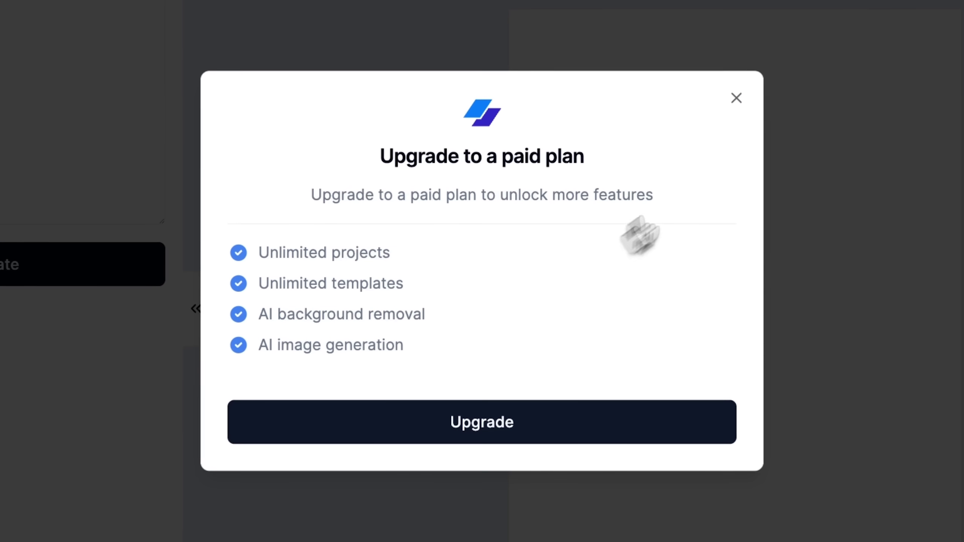
left_click(738, 102)
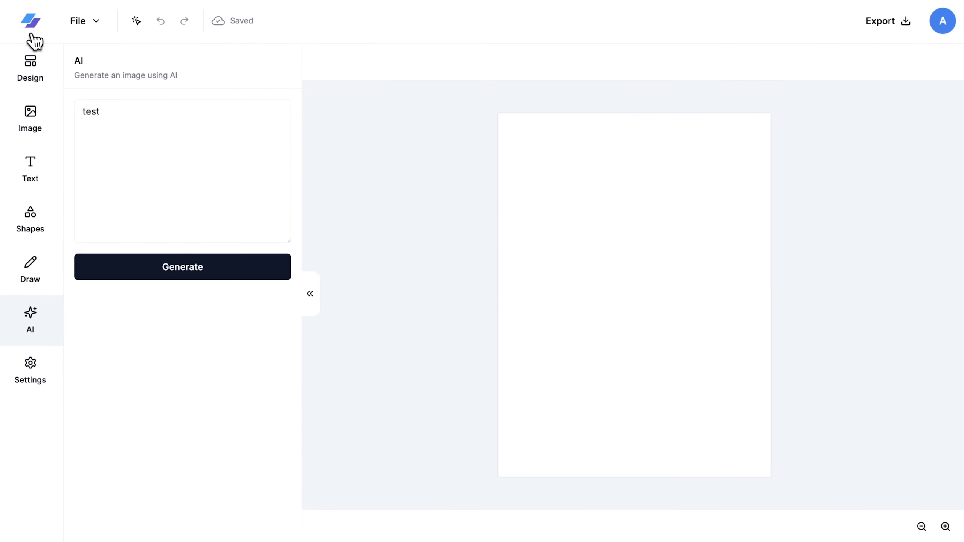
left_click(33, 32)
Step: Upgrade to Image Pro and pay the €29.00 monthly plan with the test card details
left_click(174, 71)
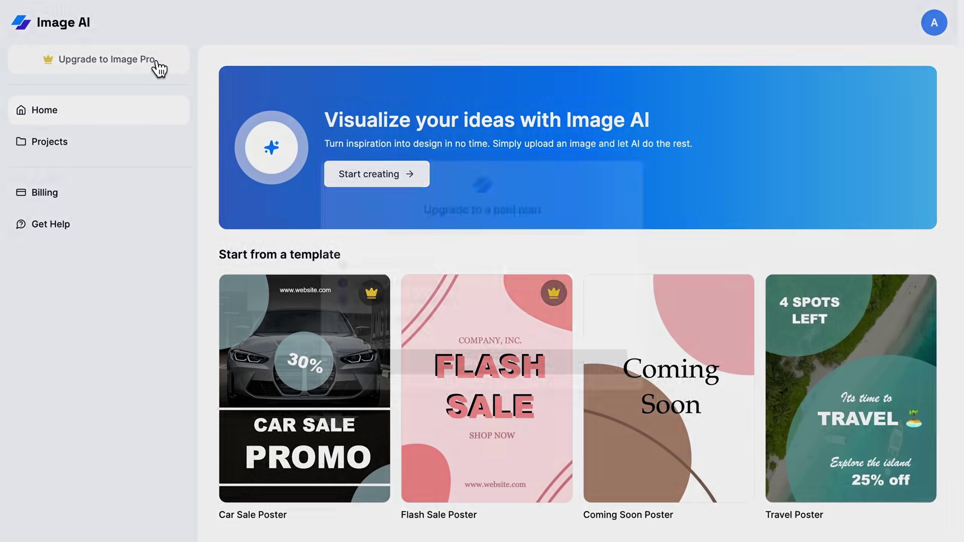
left_click(511, 362)
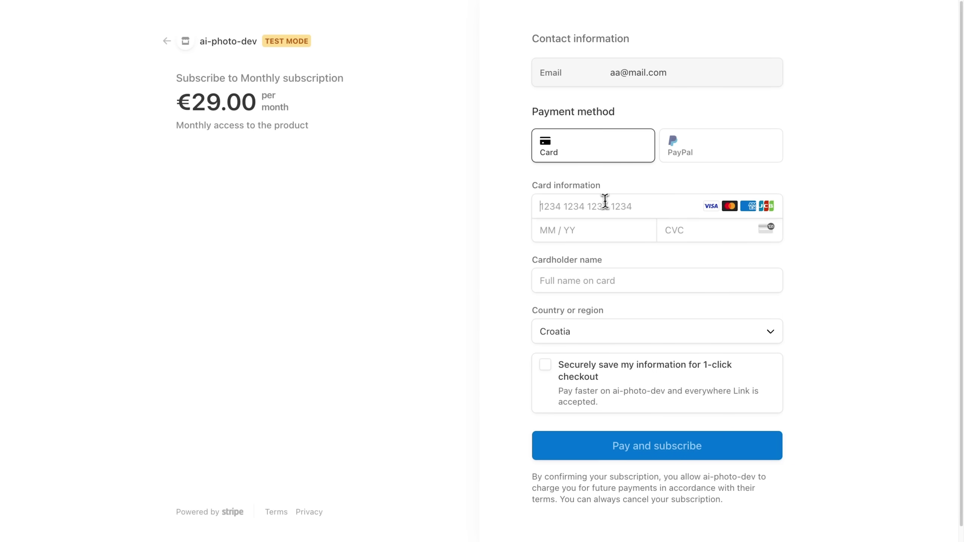
type("4242 4242 4242 4242")
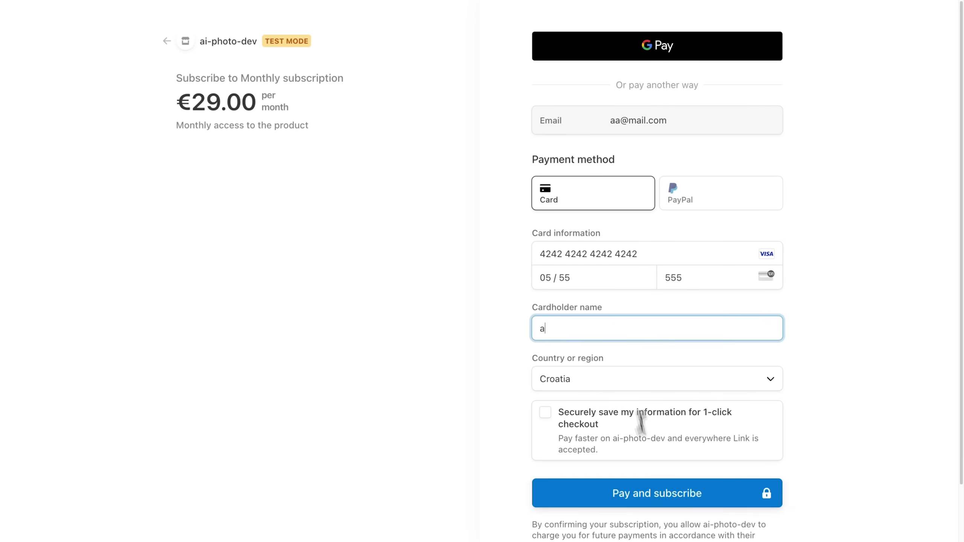
key("Return")
left_click(508, 304)
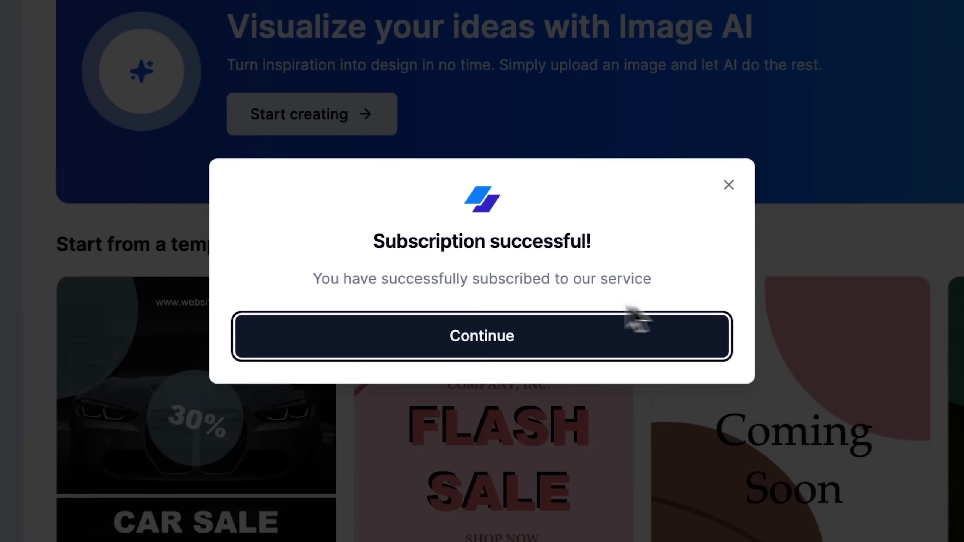
Step: Open the Car Sale Poster project and generate an AI image from the 'flowers on a solid background' prompt
left_click(490, 342)
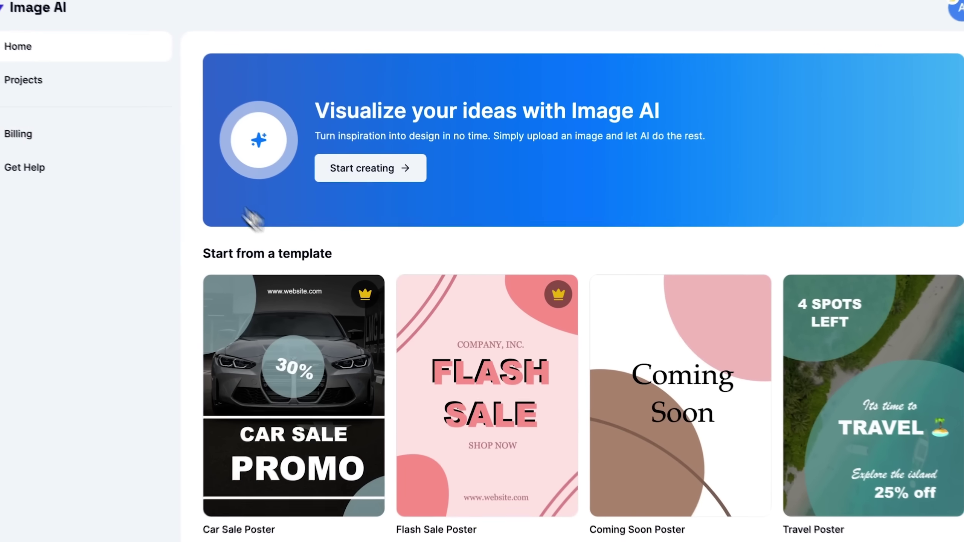
left_click(313, 376)
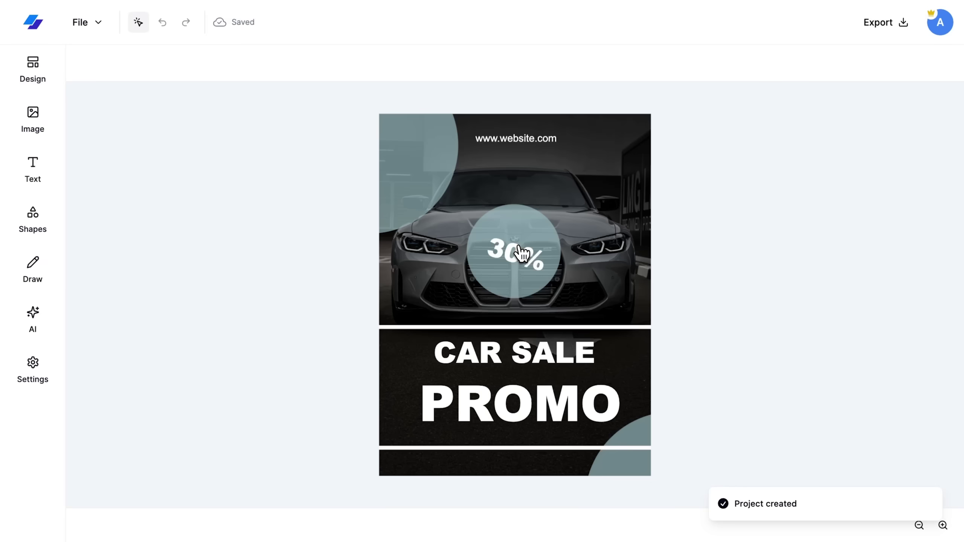
left_click(43, 319)
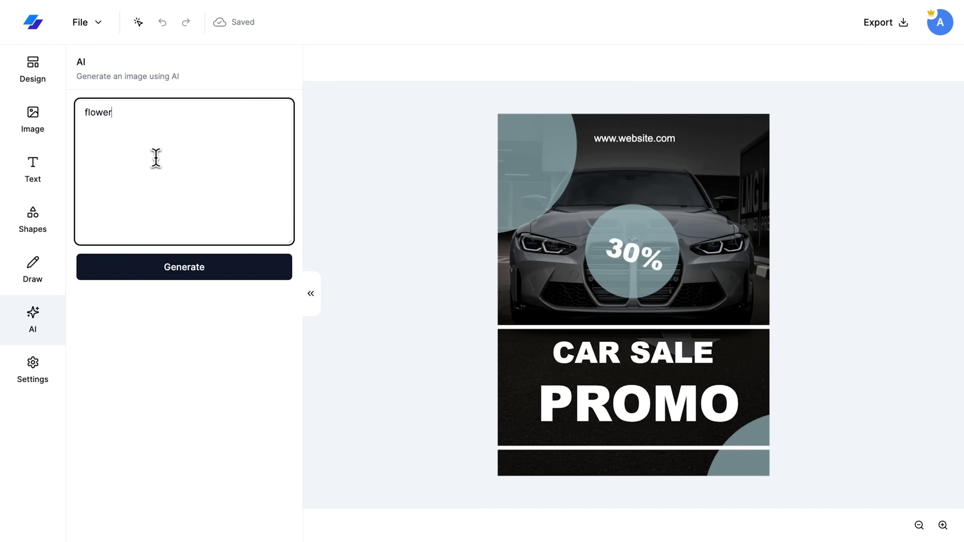
left_click(266, 267)
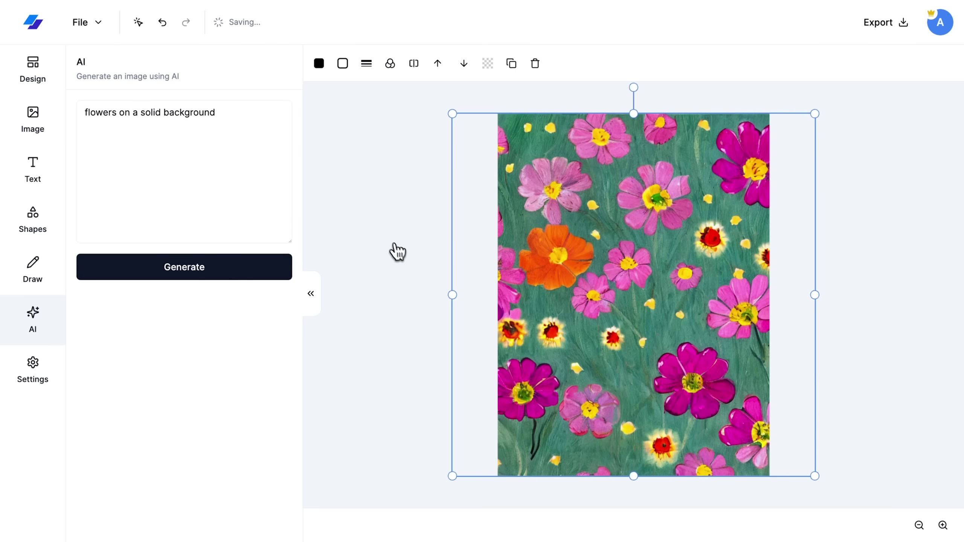
Step: Return to the home dashboard and scroll through it
left_click(32, 38)
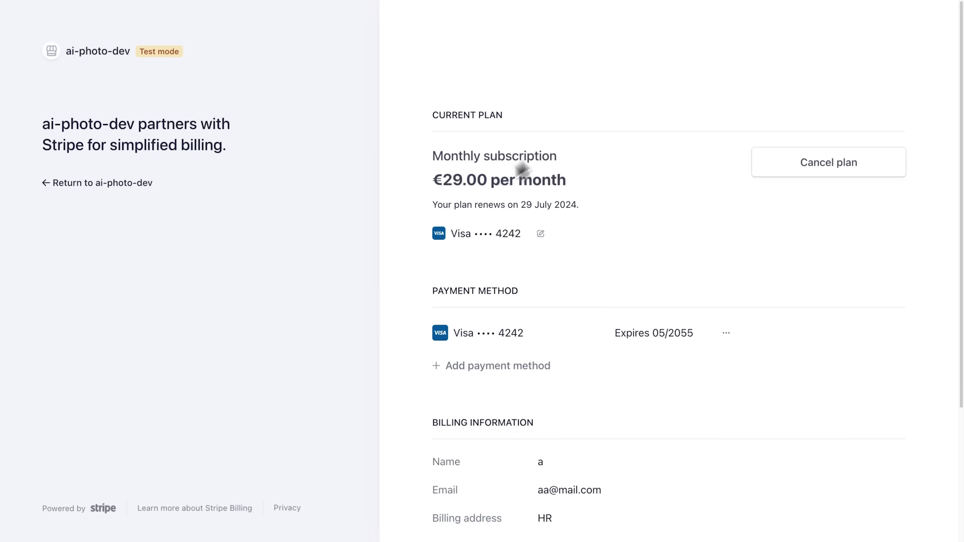
scroll(626, 266, "down", 5)
scroll(631, 266, "up", 5)
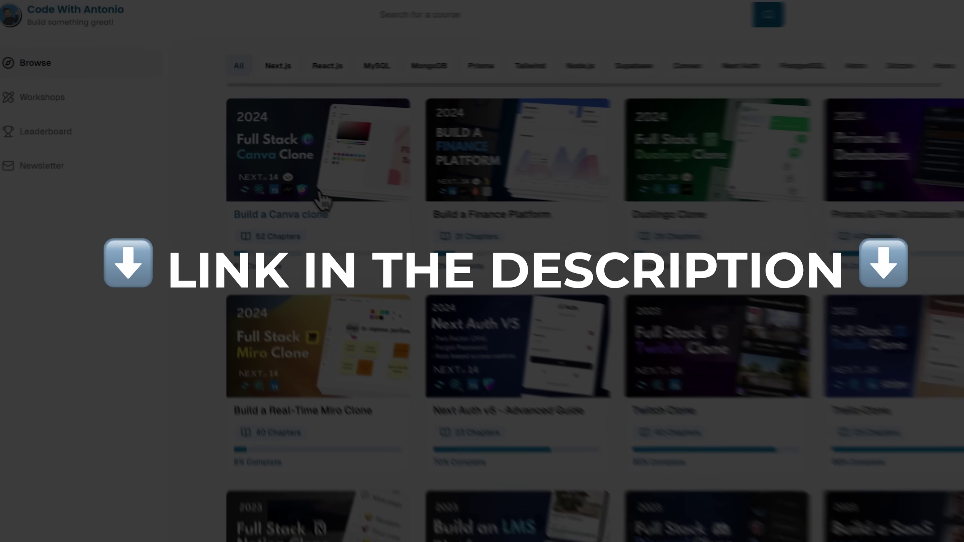
Step: Open the Build a Canva Clone course in Code With Antonio and resume its lessons
left_click(300, 190)
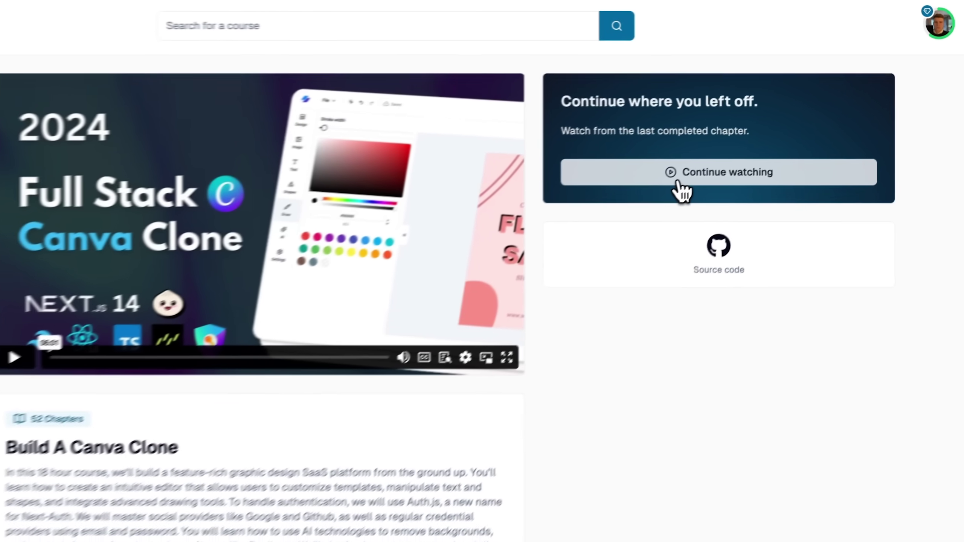
left_click(750, 139)
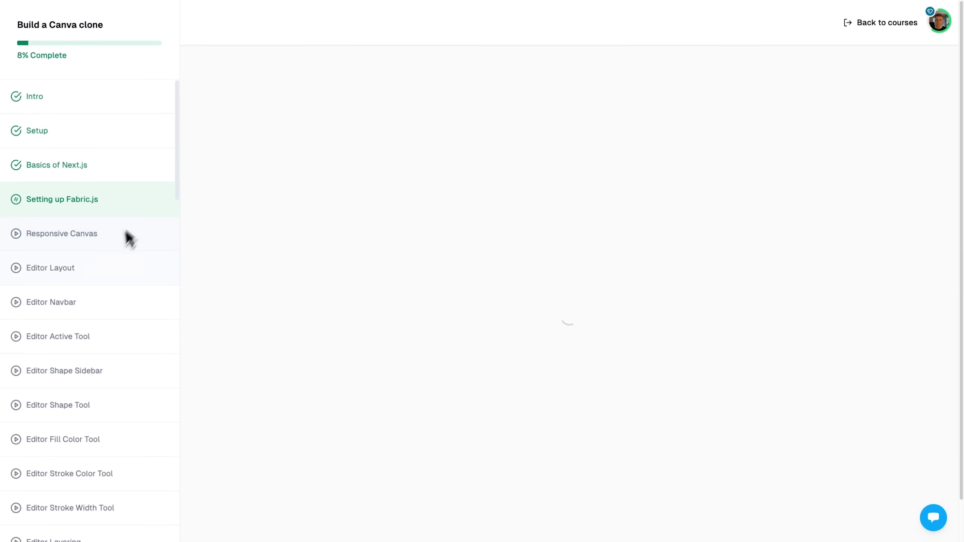
scroll(128, 247, "down", 15)
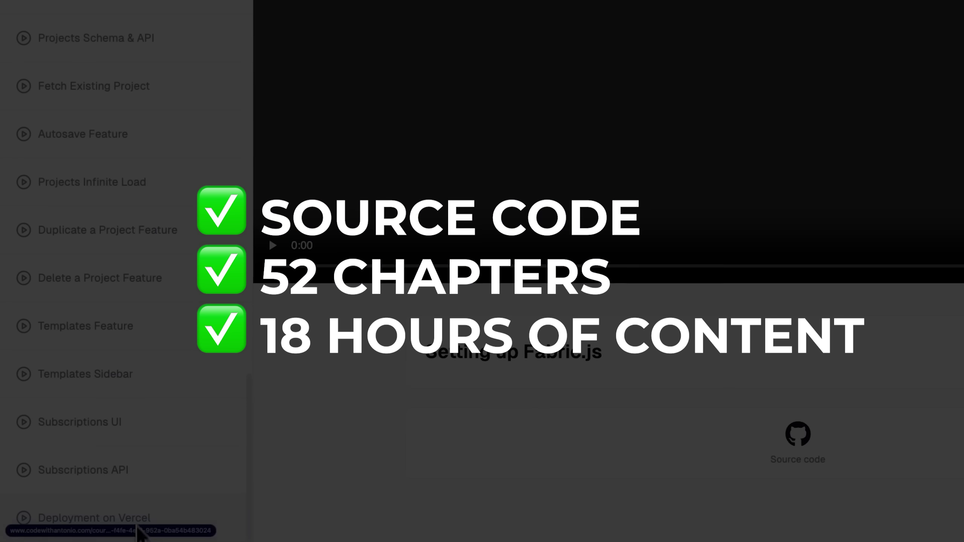
scroll(114, 189, "up", 5)
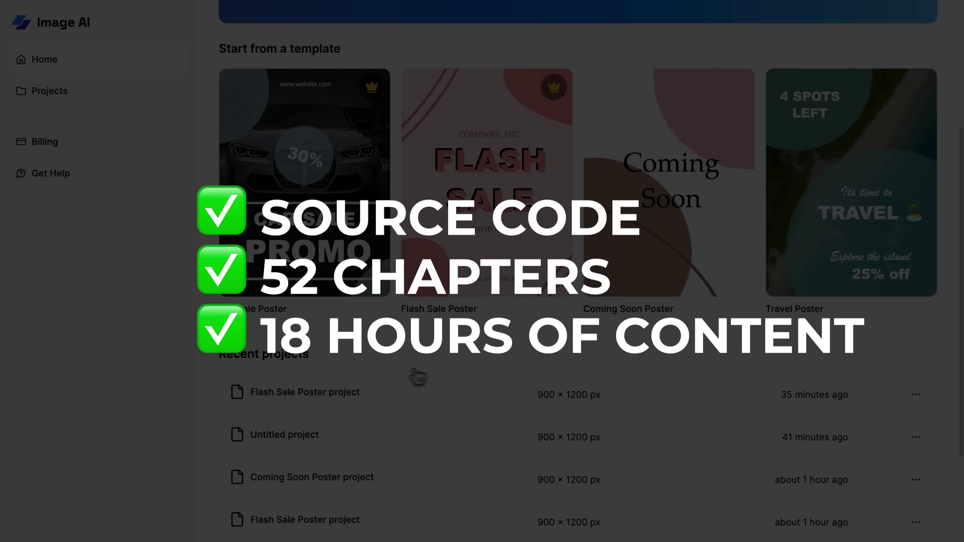
scroll(417, 377, "up", 5)
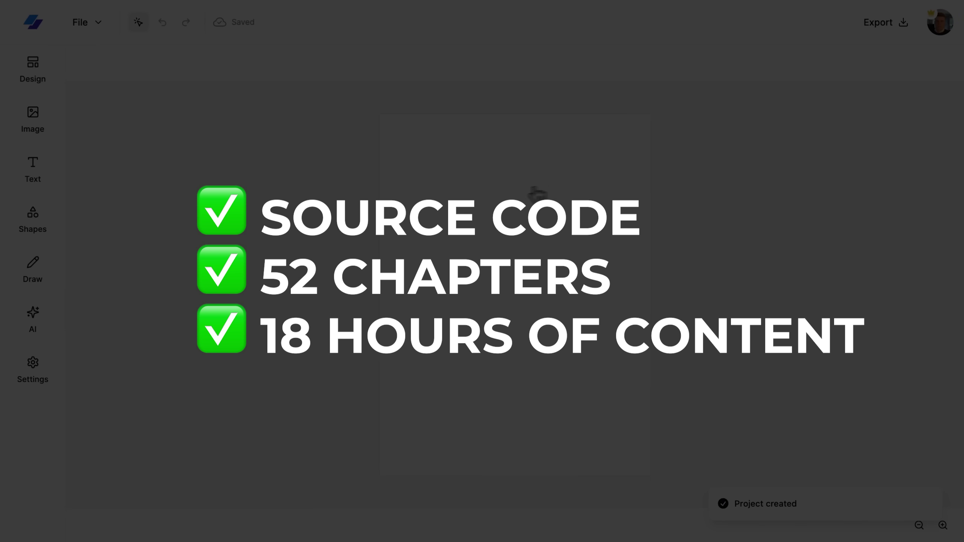
Step: Load the Flash Sale poster template onto a fresh Image AI canvas
left_click(37, 81)
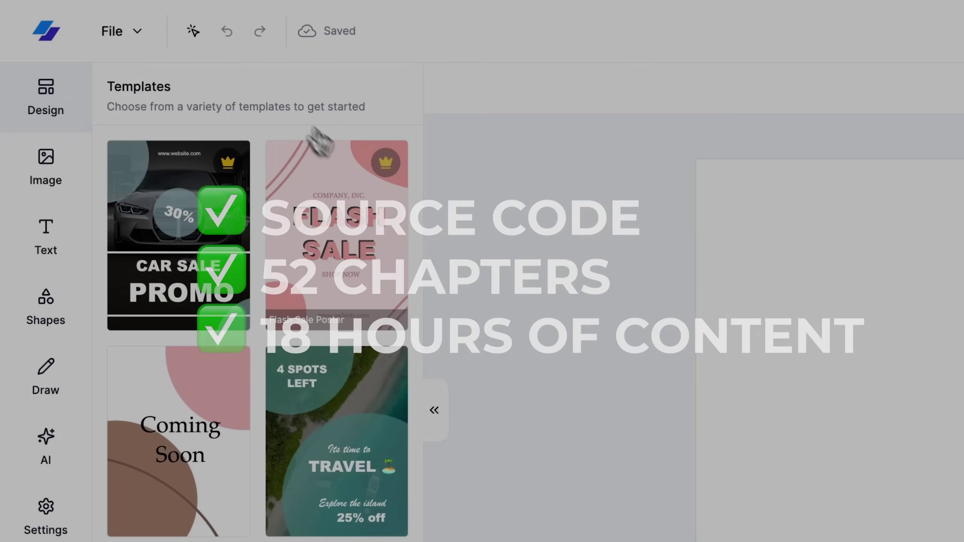
left_click(272, 202)
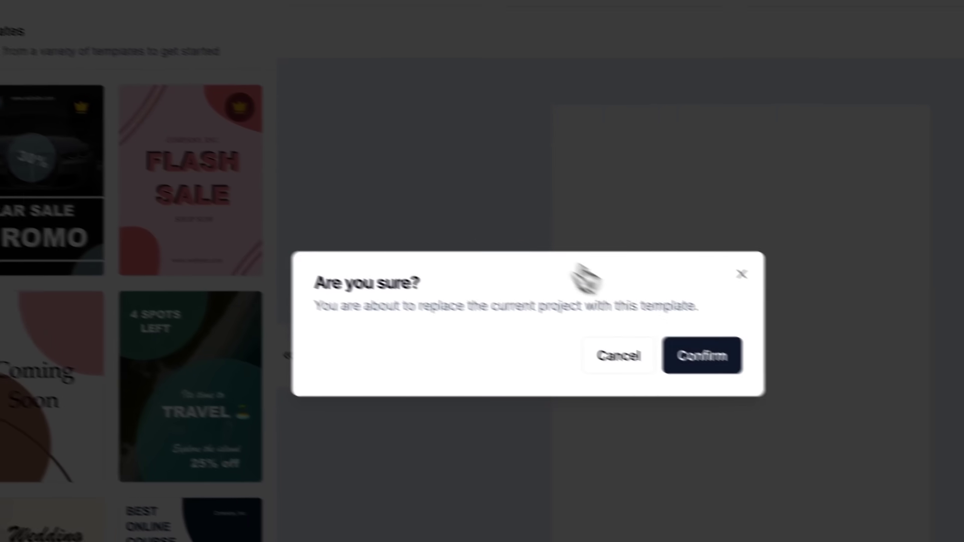
left_click(849, 411)
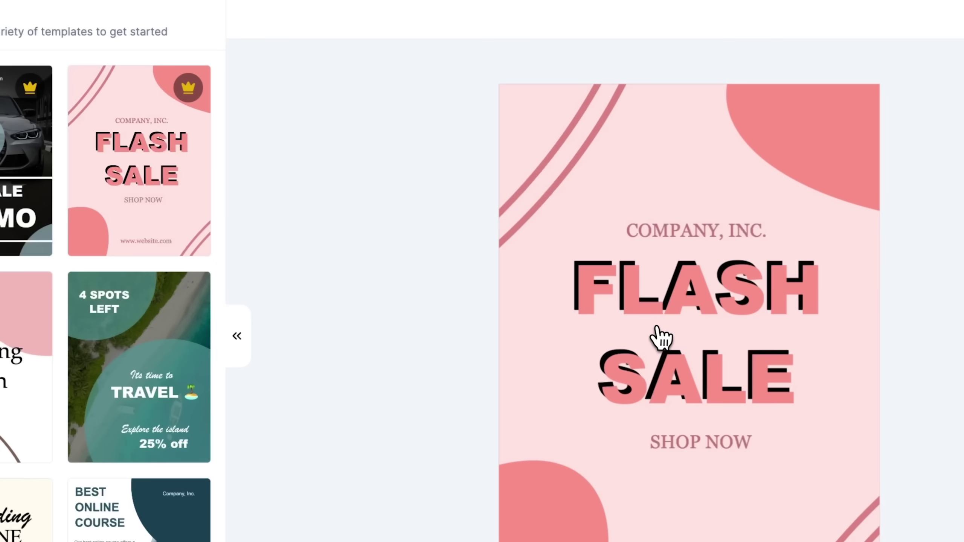